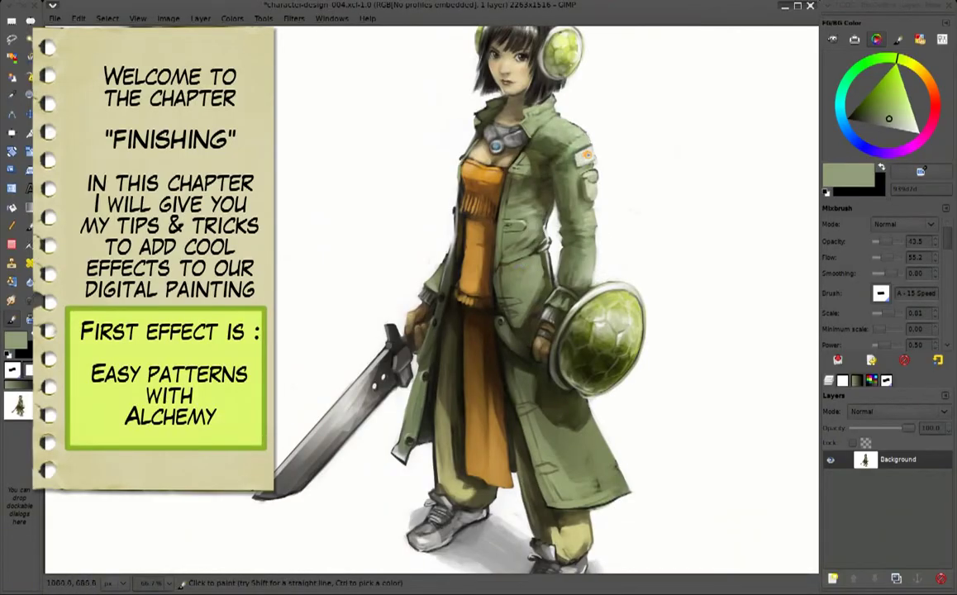
# Add a transparent-fill New Layer above Background and pick the Paintbrush tool.
pyautogui.scroll(2, 790, 483)
pyautogui.hscroll(2, 790, 483)
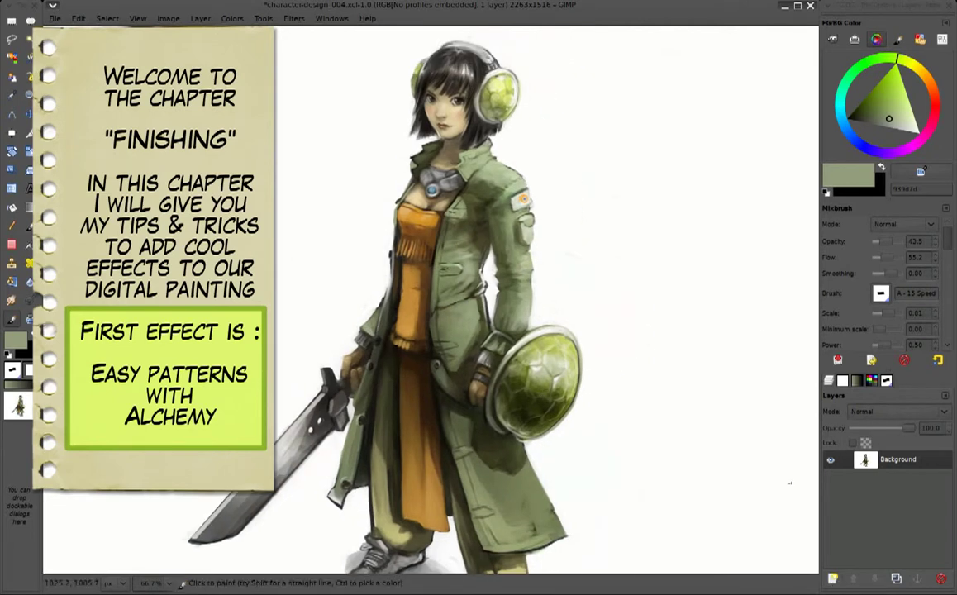
pyautogui.click(835, 582)
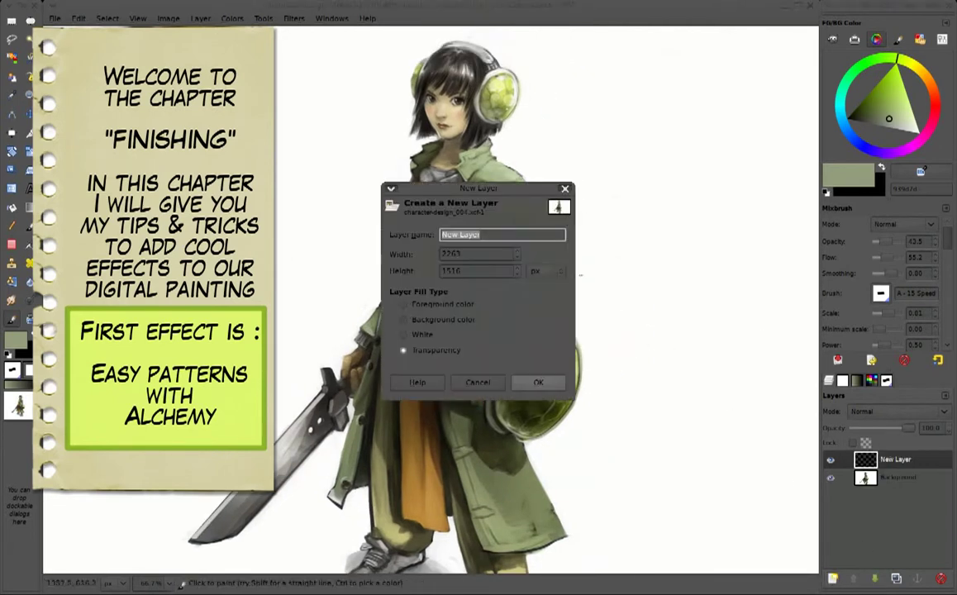
pyautogui.press('Return')
pyautogui.press('1')
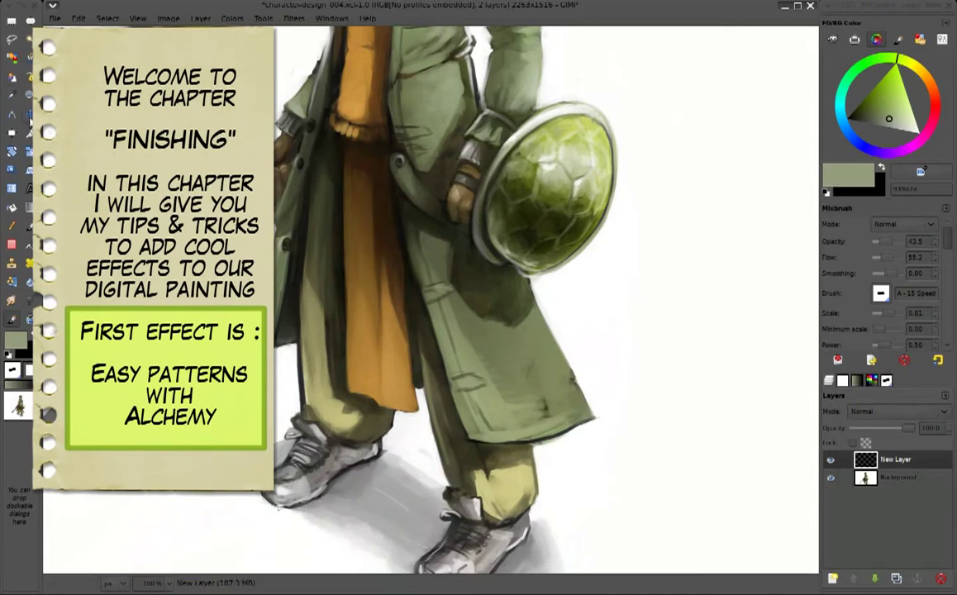
pyautogui.click(29, 231)
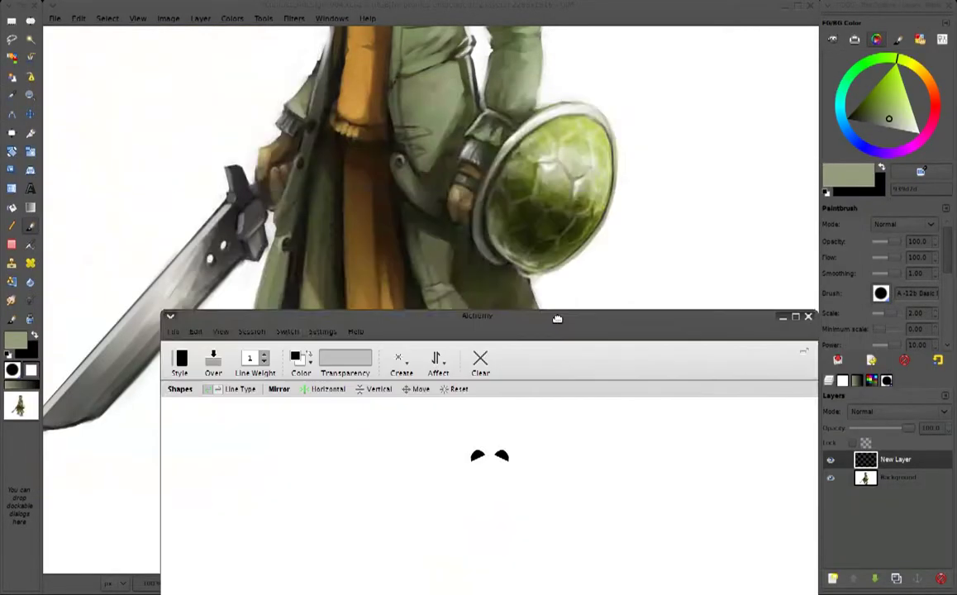
# Draw mirrored black arches, inner curves and hooked crescents below the centre.
pyautogui.moveTo(463, 199)
pyautogui.mouseDown()
pyautogui.moveTo(517, 189)
pyautogui.moveTo(613, 277)
pyautogui.mouseUp()
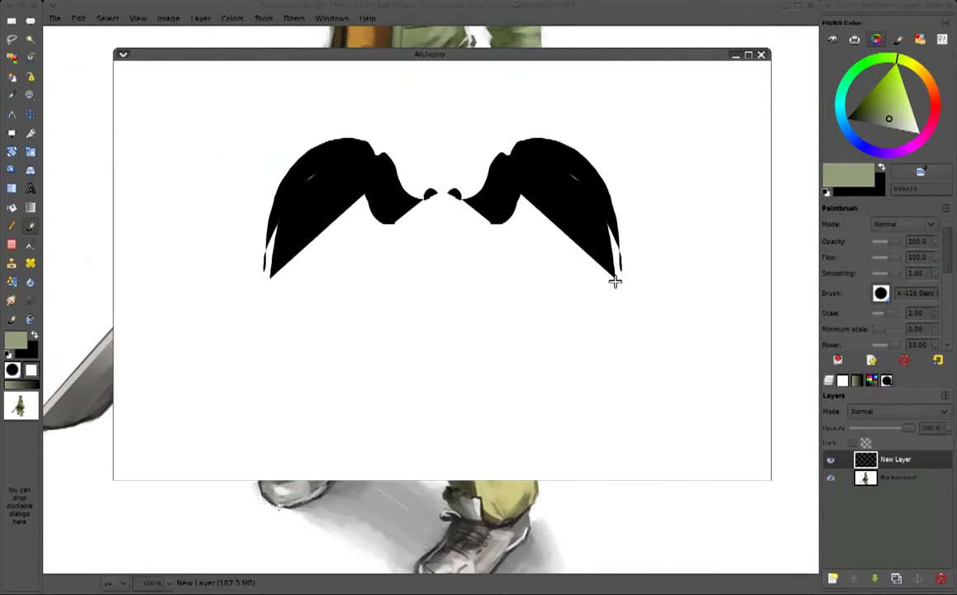
pyautogui.moveTo(544, 186); pyautogui.dragTo(571, 291)
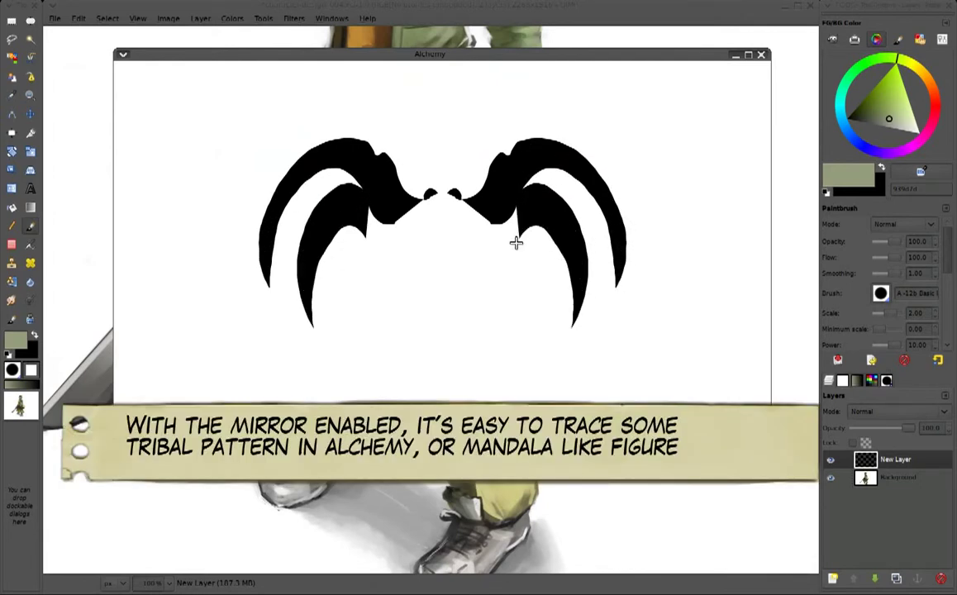
pyautogui.moveTo(515, 242); pyautogui.dragTo(467, 195)
pyautogui.moveTo(398, 251); pyautogui.dragTo(406, 291)
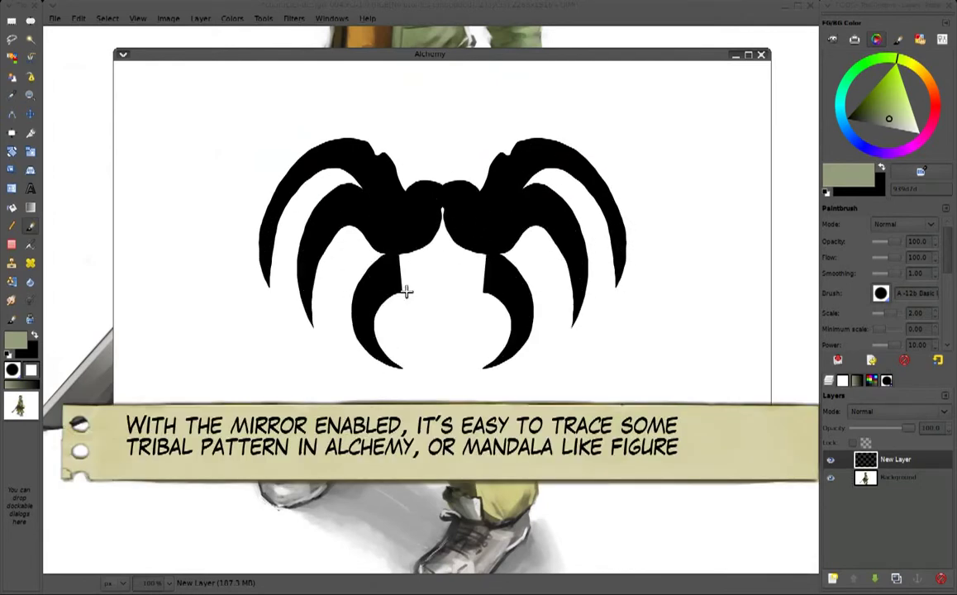
pyautogui.moveTo(445, 323); pyautogui.dragTo(419, 344)
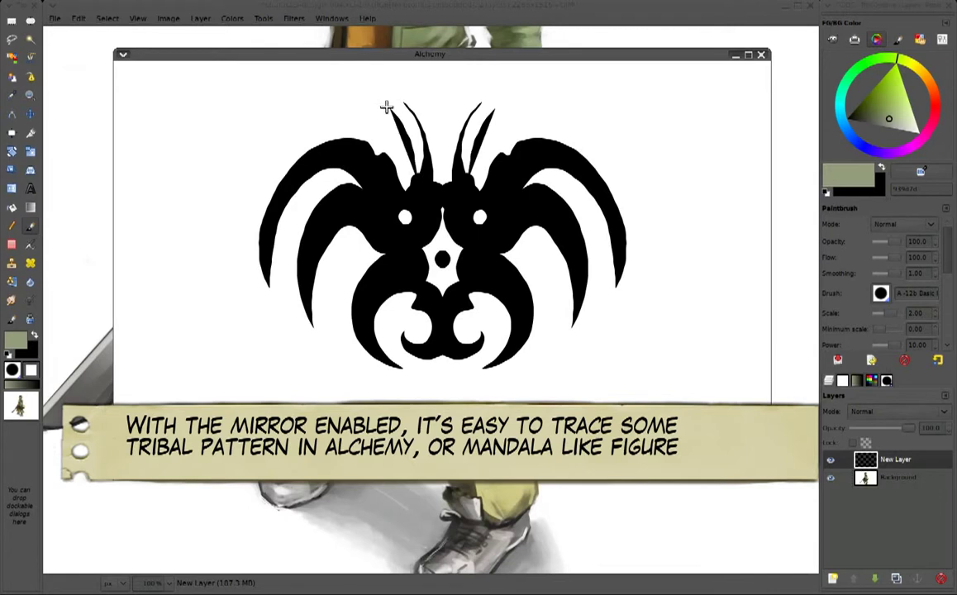
# Thicken the top antennae into curved horns and turn the top oval into a ring.
pyautogui.moveTo(387, 107); pyautogui.dragTo(423, 139)
pyautogui.moveTo(344, 139); pyautogui.dragTo(351, 119)
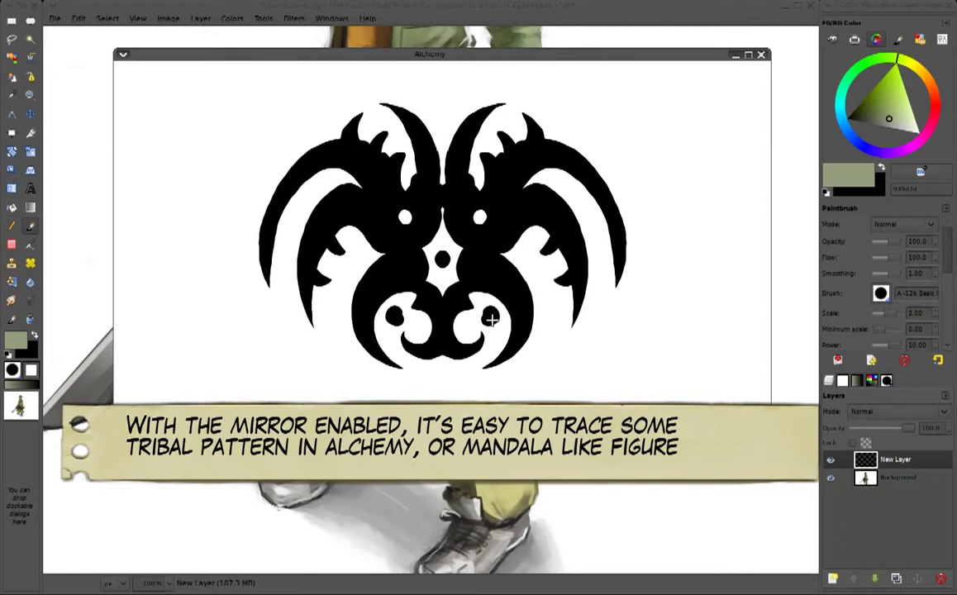
pyautogui.moveTo(434, 94)
pyautogui.mouseDown()
pyautogui.moveTo(443, 85)
pyautogui.moveTo(377, 99)
pyautogui.mouseUp()
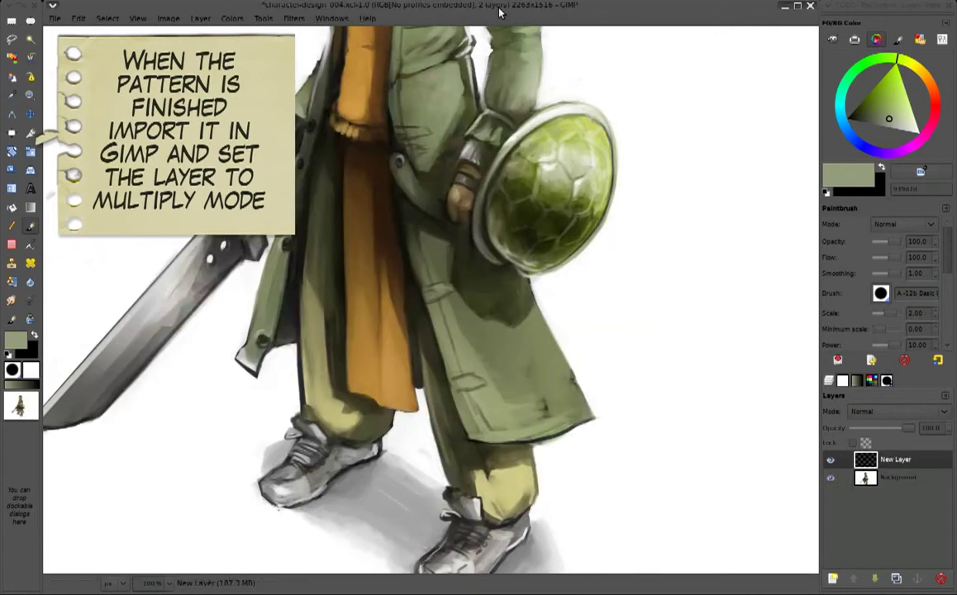
# Set the pasted pattern layer to Multiply and skew its corners with the Perspective tool.
pyautogui.click(882, 464)
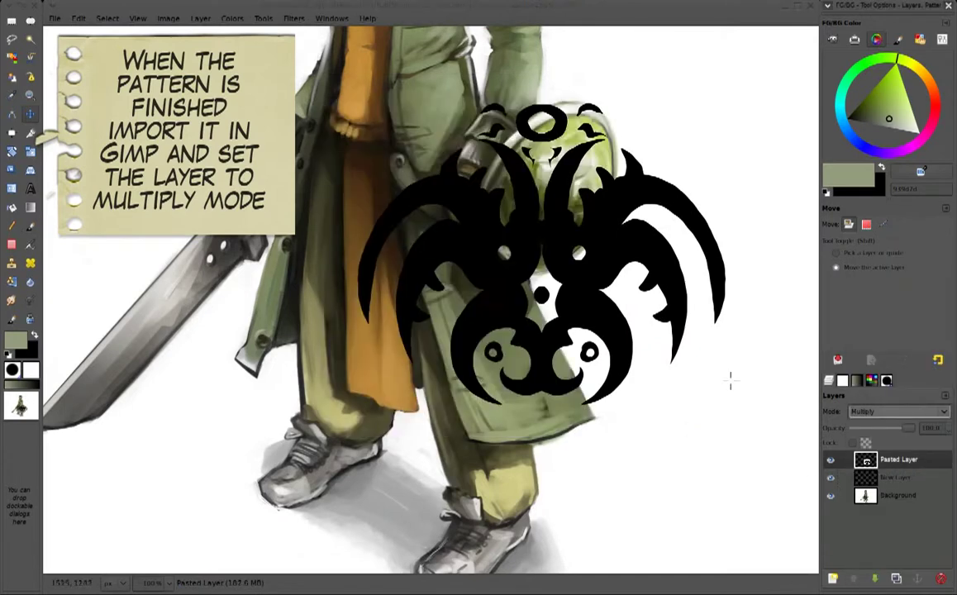
pyautogui.click(17, 169)
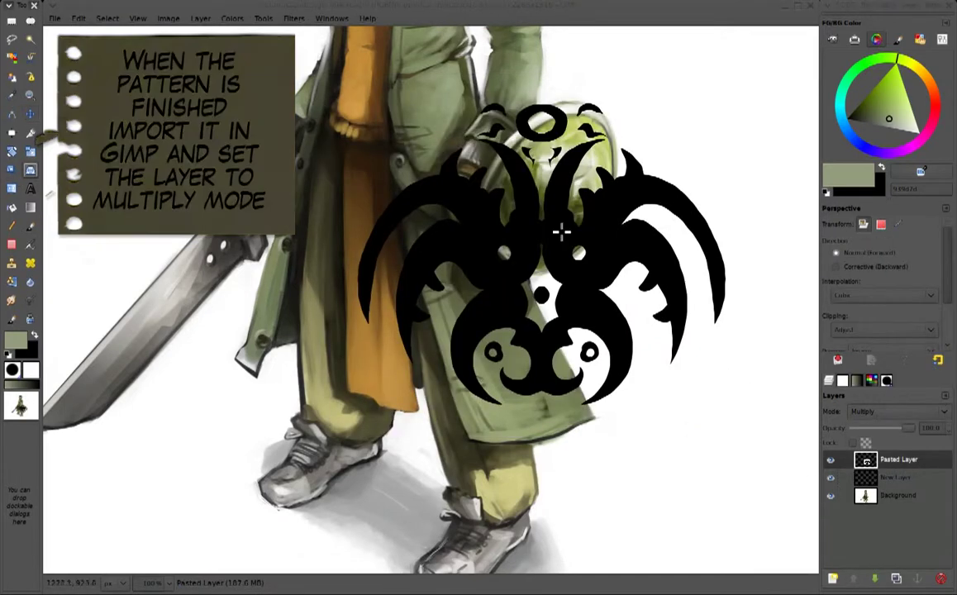
pyautogui.click(560, 231)
pyautogui.moveTo(358, 132); pyautogui.dragTo(501, 86)
pyautogui.moveTo(766, 98); pyautogui.dragTo(672, 103)
pyautogui.moveTo(767, 436); pyautogui.dragTo(726, 442)
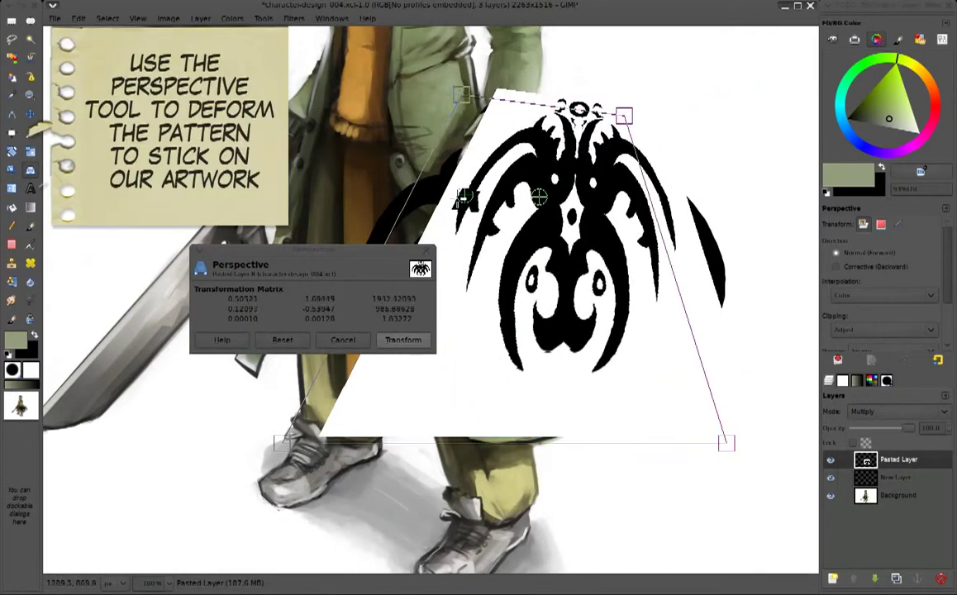
pyautogui.moveTo(322, 435); pyautogui.dragTo(150, 409)
pyautogui.moveTo(626, 116); pyautogui.dragTo(490, 81)
# Pull the perspective corners inward and shift the warped pattern to the right.
pyautogui.press('-')
pyautogui.moveTo(299, 252); pyautogui.dragTo(577, 466)
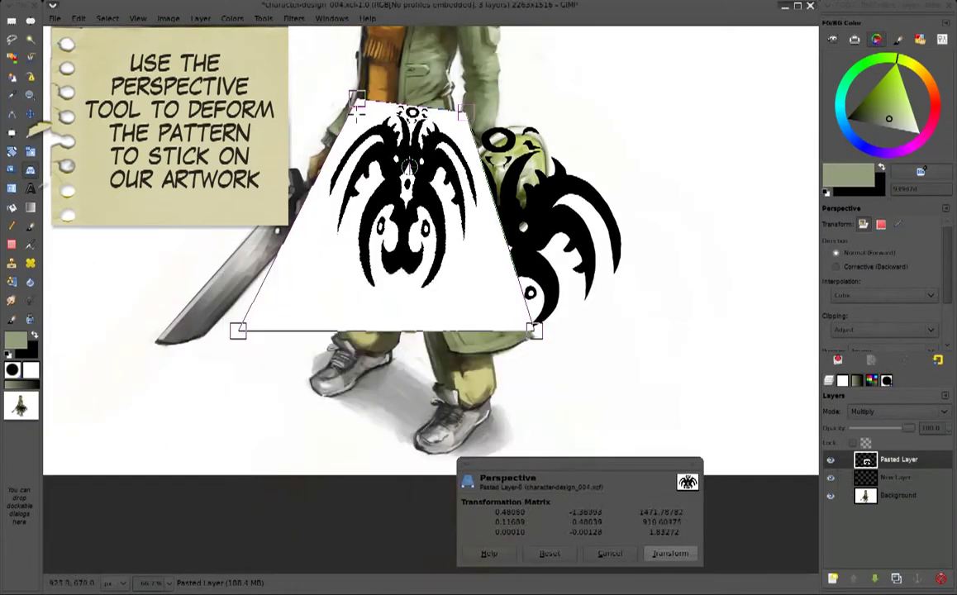
pyautogui.moveTo(353, 100); pyautogui.dragTo(353, 139)
pyautogui.moveTo(235, 329); pyautogui.dragTo(351, 309)
pyautogui.moveTo(534, 330); pyautogui.dragTo(467, 252)
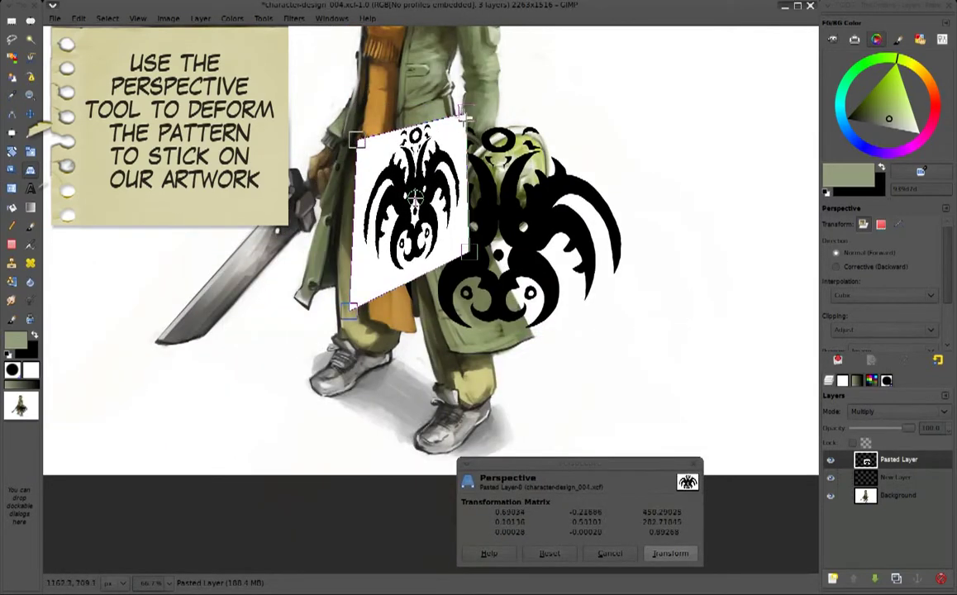
pyautogui.moveTo(411, 203); pyautogui.dragTo(666, 194)
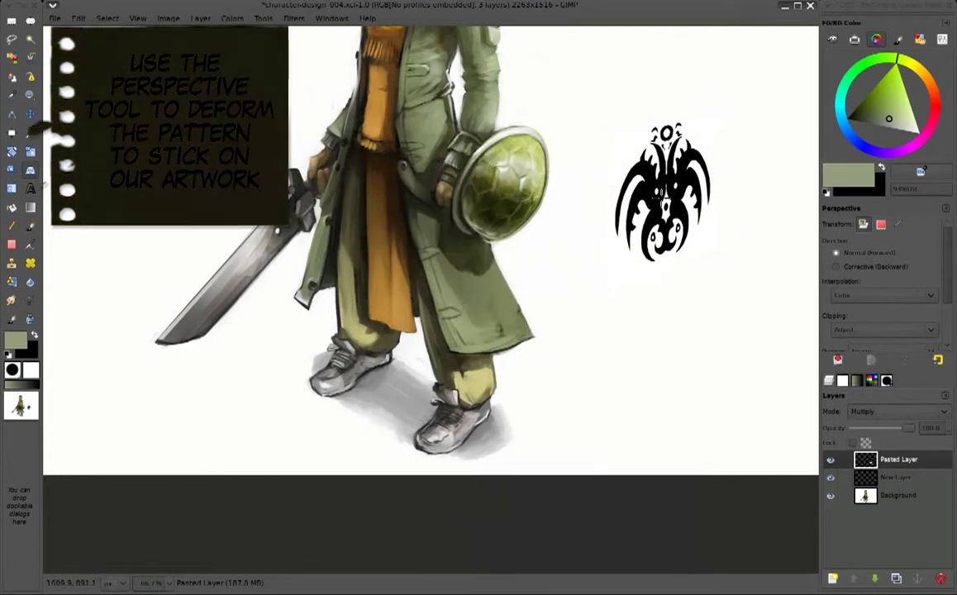
# Rotate the pattern to the shield's tilt, shrink it, and move it over the shield.
pyautogui.moveTo(594, 191)
pyautogui.mouseDown()
pyautogui.moveTo(595, 218)
pyautogui.moveTo(744, 425)
pyautogui.mouseUp()
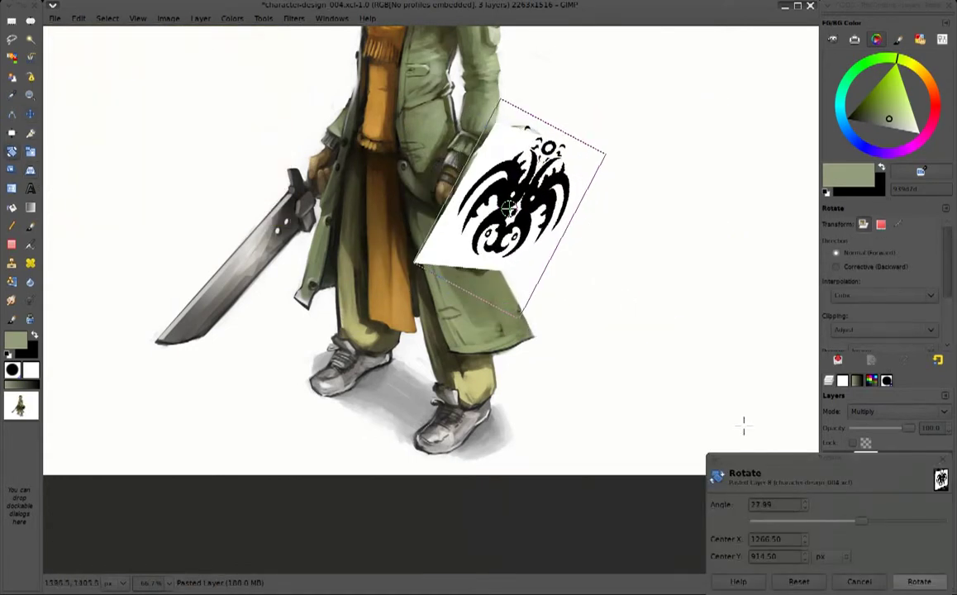
pyautogui.press('Return')
pyautogui.hotkey('shift', 's')
pyautogui.click(595, 308)
pyautogui.moveTo(594, 307); pyautogui.dragTo(582, 281)
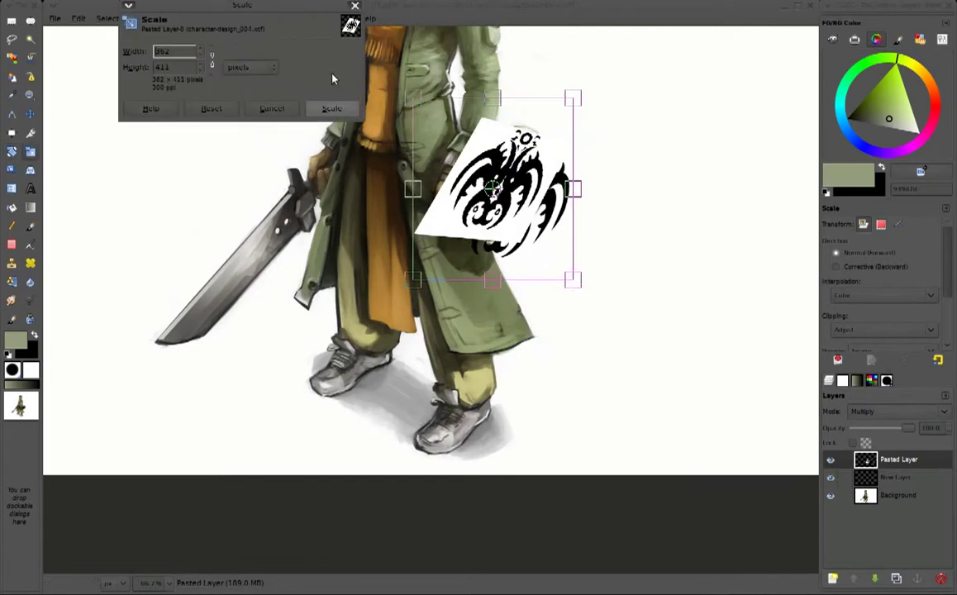
pyautogui.press('Return')
pyautogui.press('m')
pyautogui.moveTo(494, 197); pyautogui.dragTo(511, 203)
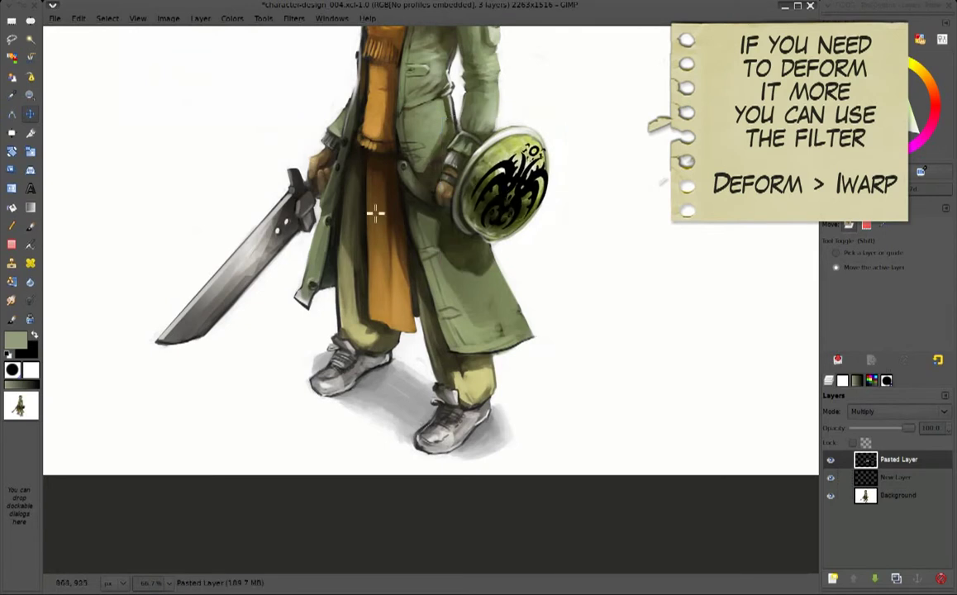
# Slightly deform the pattern with the IWarp filter using a larger deform radius.
pyautogui.click(293, 18)
pyautogui.click(479, 183)
pyautogui.moveTo(427, 106); pyautogui.dragTo(695, 212)
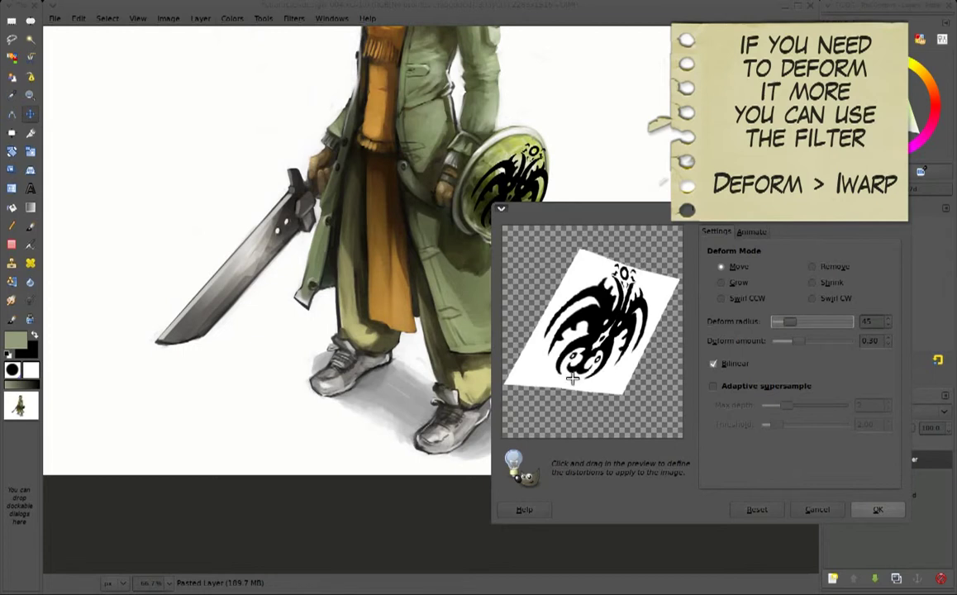
pyautogui.moveTo(791, 321); pyautogui.dragTo(800, 322)
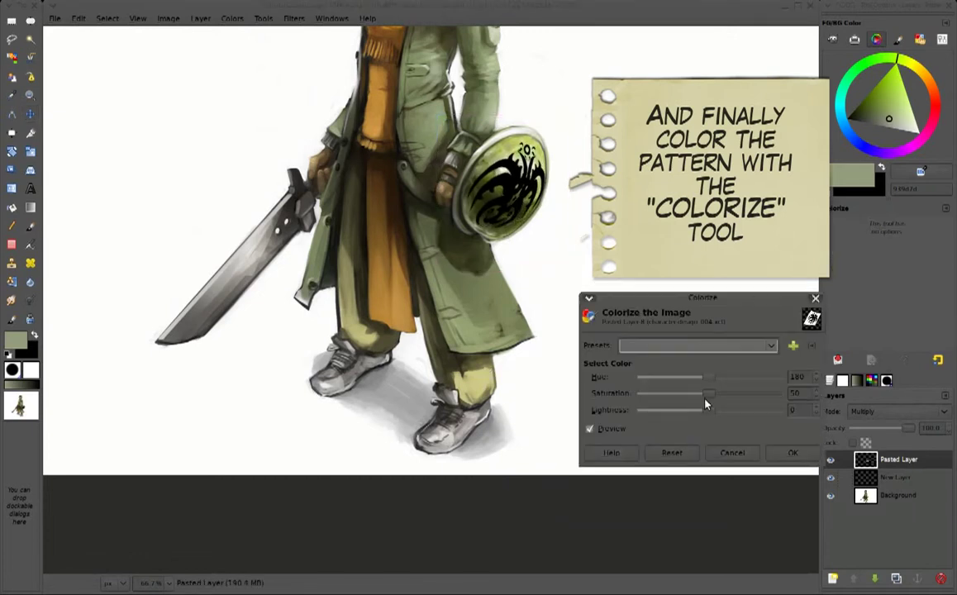
# Colorize the pattern golden-brown by adjusting hue, lowering saturation and raising lightness.
pyautogui.moveTo(638, 377); pyautogui.dragTo(688, 380)
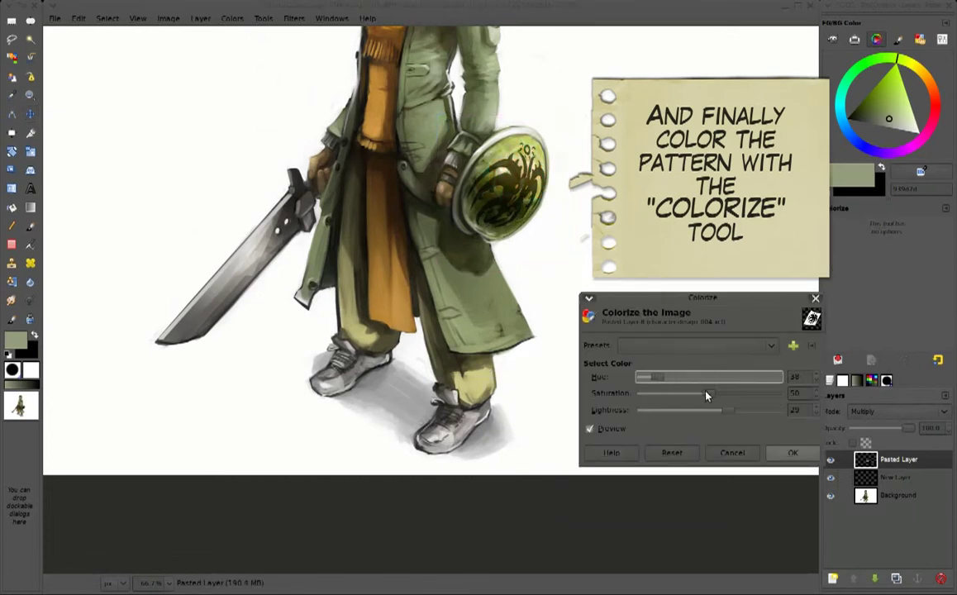
pyautogui.moveTo(755, 398); pyautogui.dragTo(734, 394)
pyautogui.moveTo(721, 411); pyautogui.dragTo(745, 415)
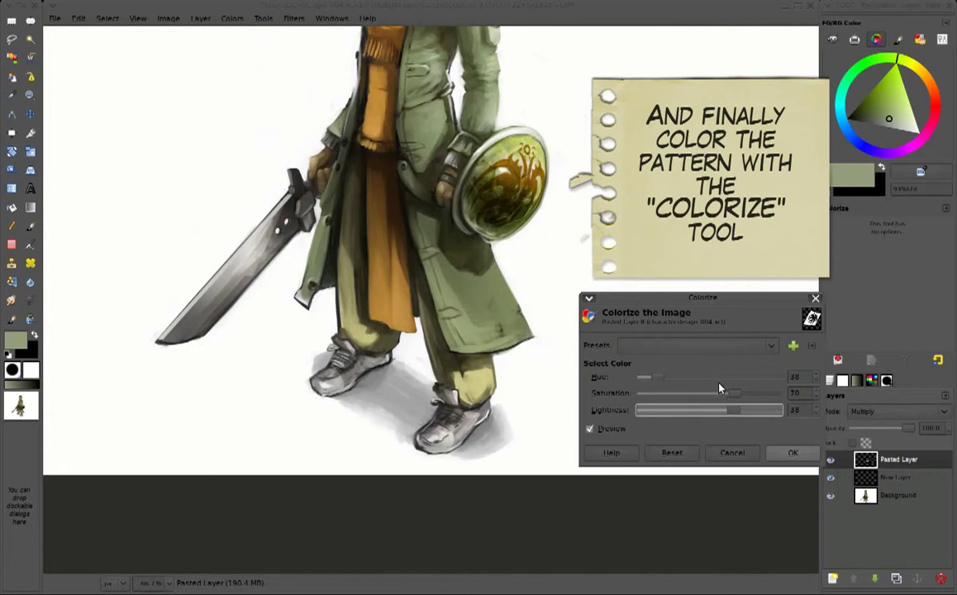
pyautogui.press('Return')
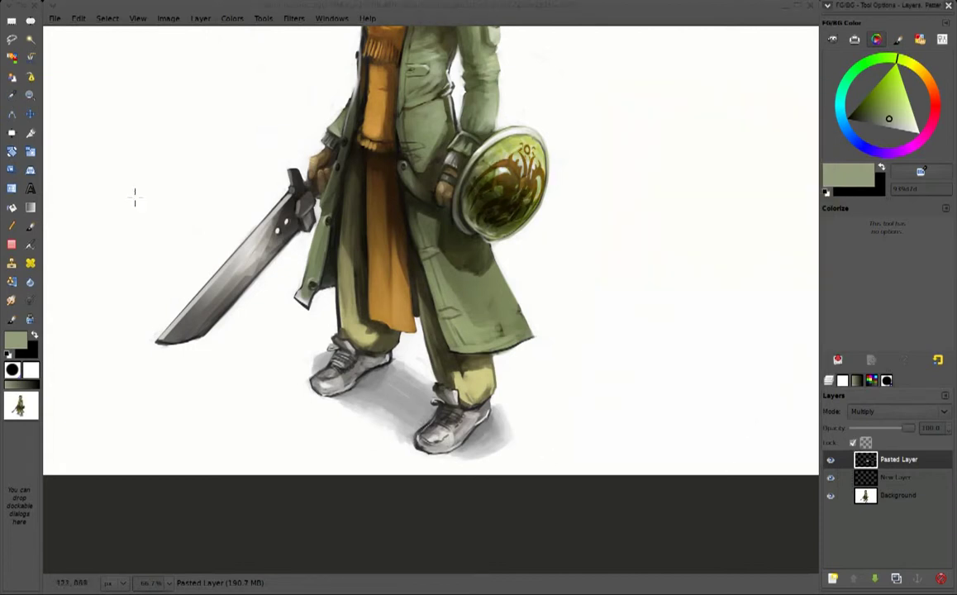
# Airbrush a soft beige-grey glow over the shield in Soft light mode.
pyautogui.press('a')
pyautogui.click(905, 224)
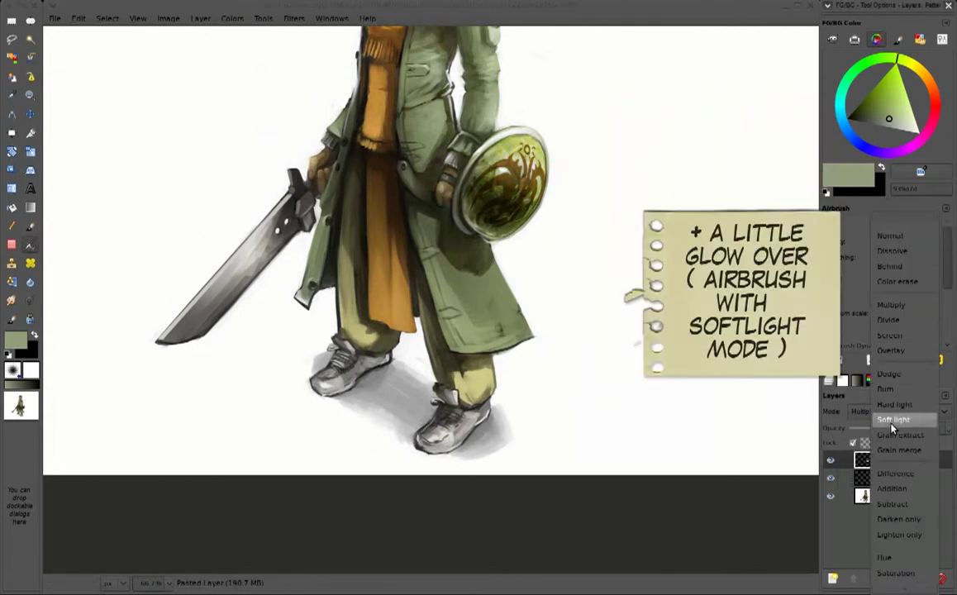
pyautogui.click(901, 399)
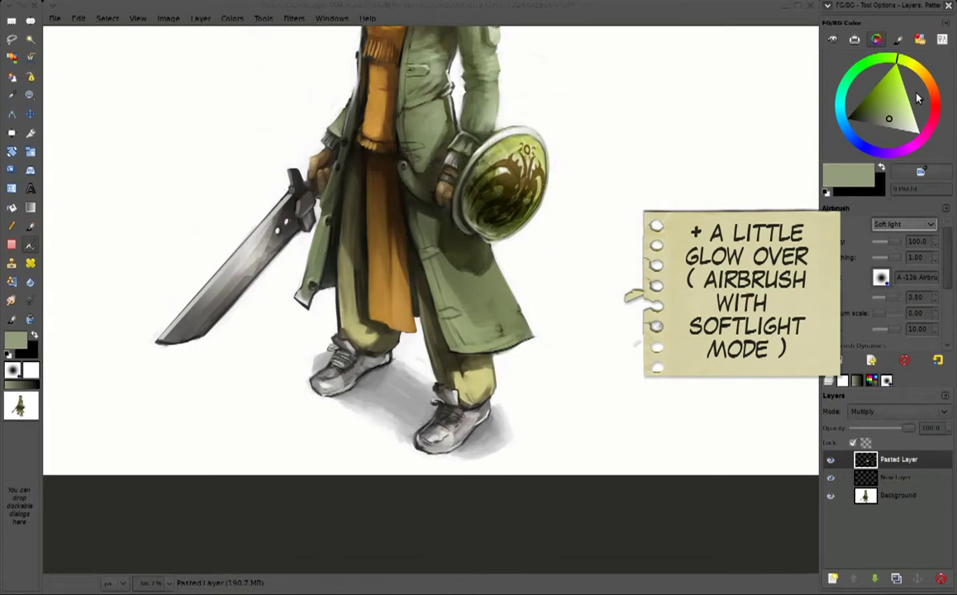
pyautogui.click(892, 126)
pyautogui.moveTo(484, 124); pyautogui.dragTo(463, 165)
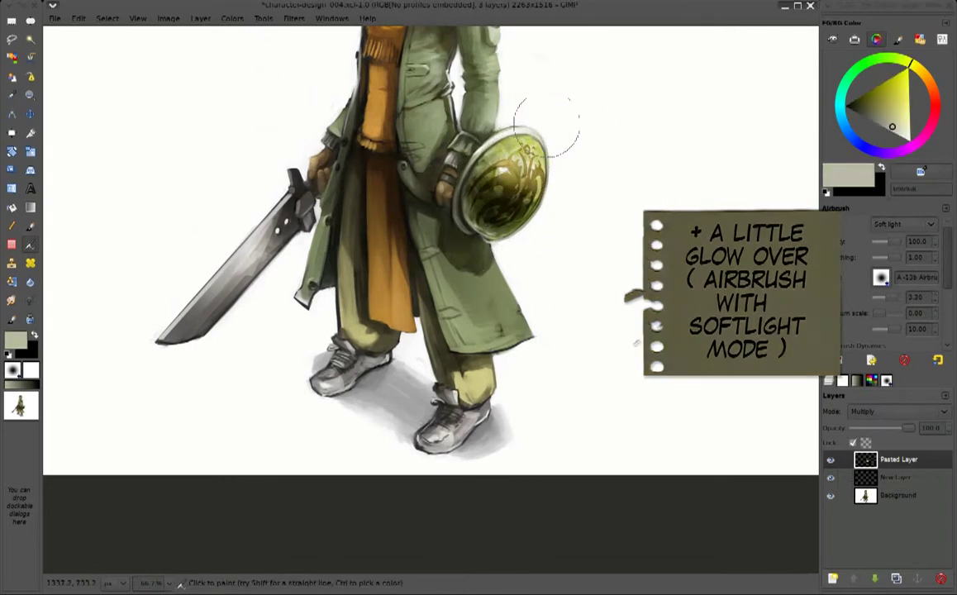
# Lower the top overlay layer's opacity to about 69%.
pyautogui.scroll(-2, 578, 166)
pyautogui.scroll(1, 612, 199)
pyautogui.scroll(-1, 591, 240)
pyautogui.scroll(2, 553, 261)
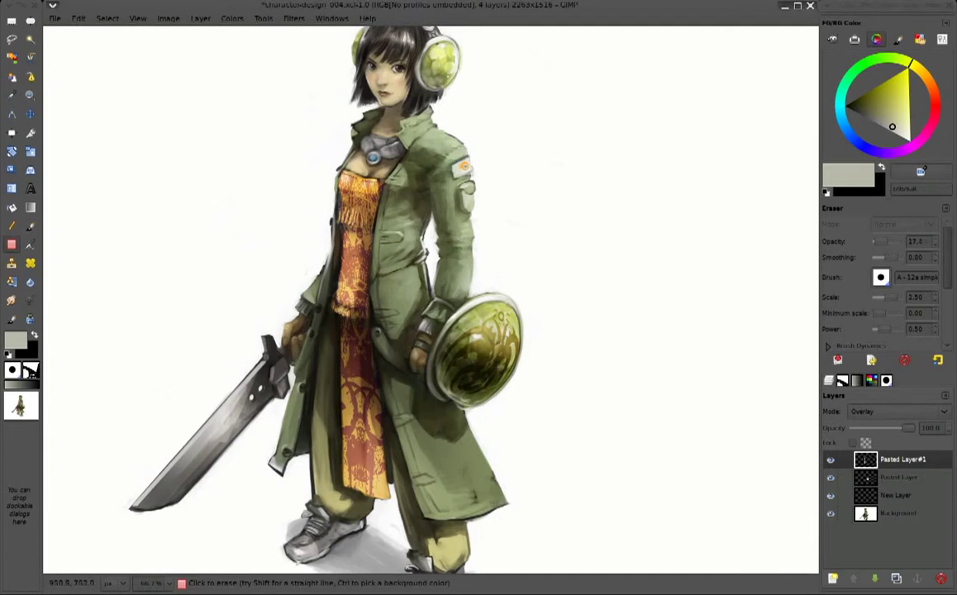
pyautogui.click(893, 431)
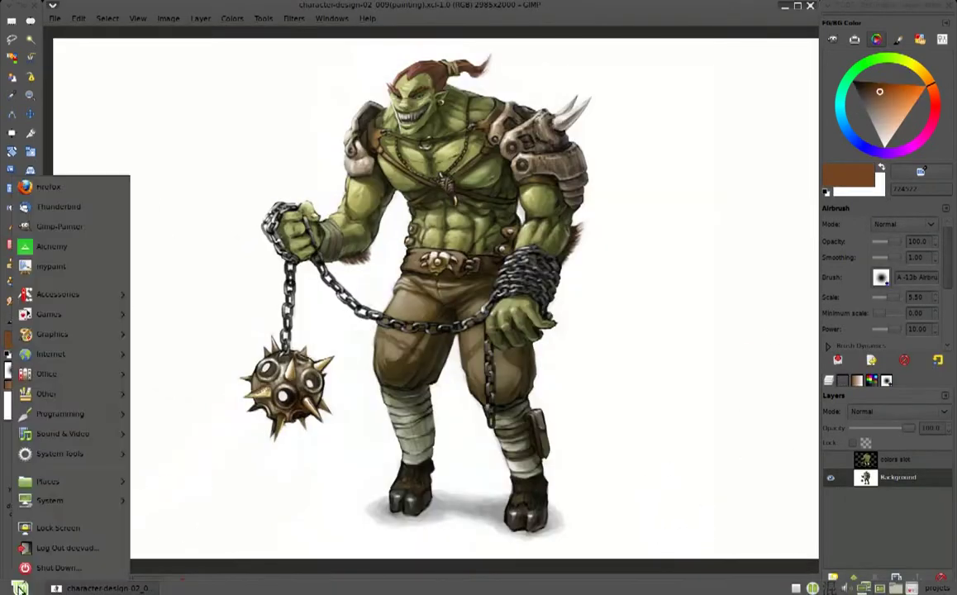
# Launch Alchemy and draw a black freehand spiral with curved claw-like strokes.
pyautogui.click(51, 246)
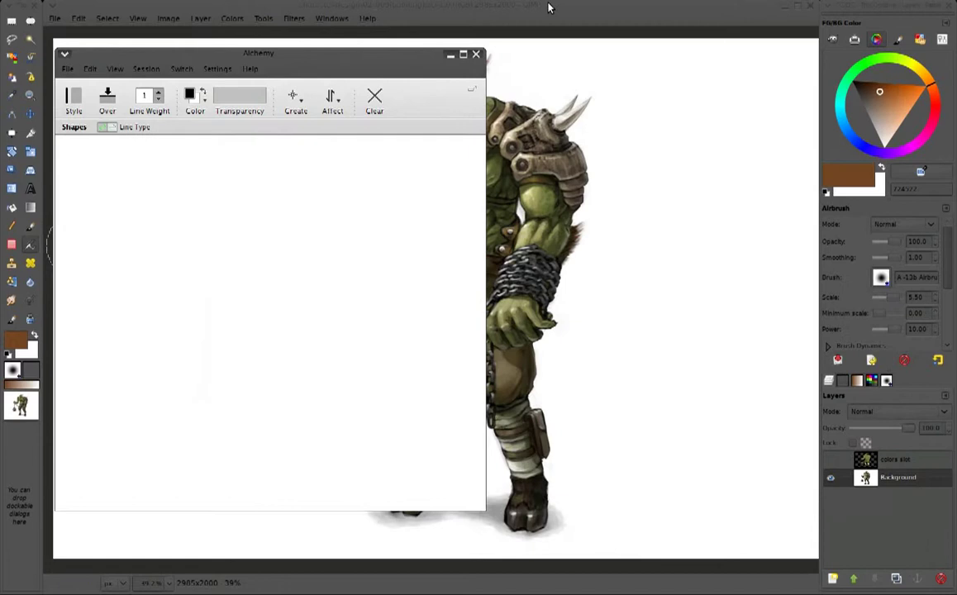
pyautogui.moveTo(191, 227); pyautogui.dragTo(303, 202)
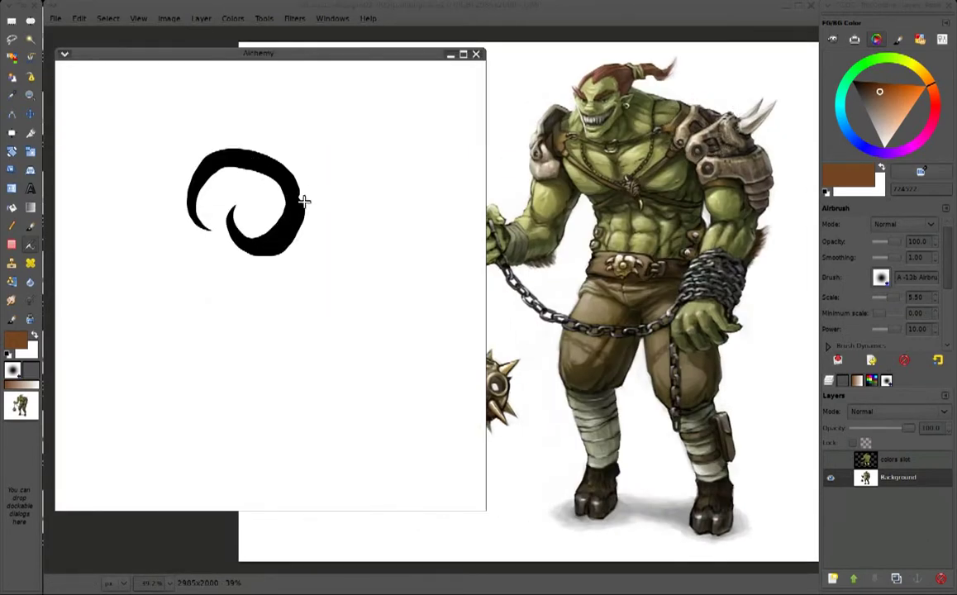
pyautogui.moveTo(176, 130); pyautogui.dragTo(165, 164)
pyautogui.moveTo(273, 166); pyautogui.dragTo(357, 95)
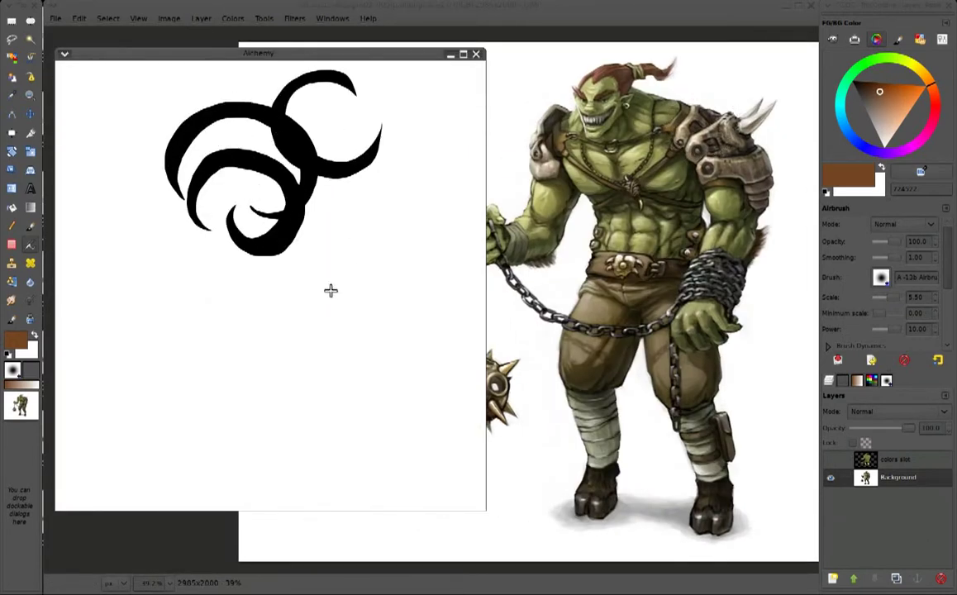
pyautogui.moveTo(347, 157); pyautogui.dragTo(336, 295)
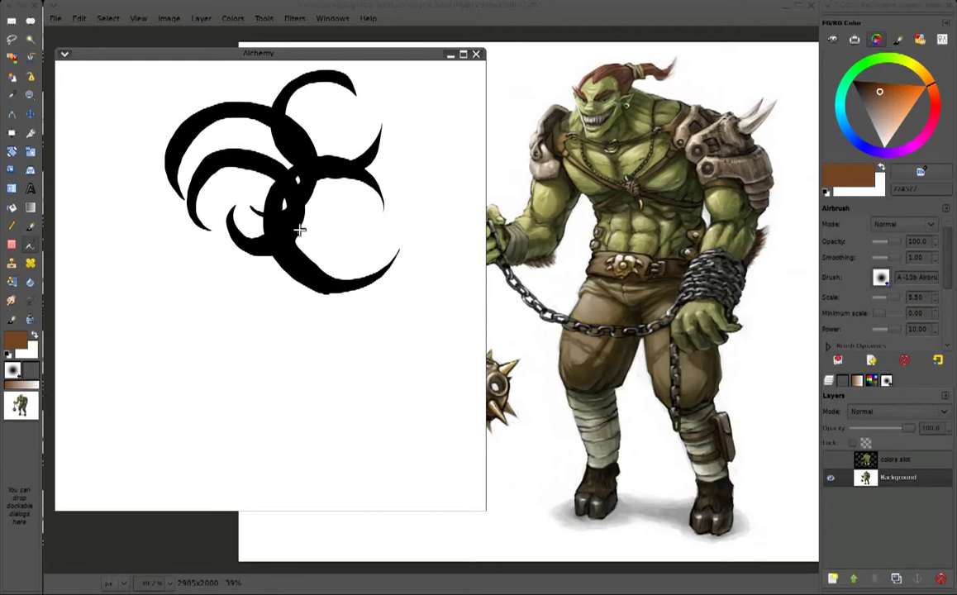
# Add a crescent and sweeping curves from the lower left and right to the emblem.
pyautogui.moveTo(234, 295); pyautogui.dragTo(234, 293)
pyautogui.moveTo(144, 434); pyautogui.dragTo(288, 244)
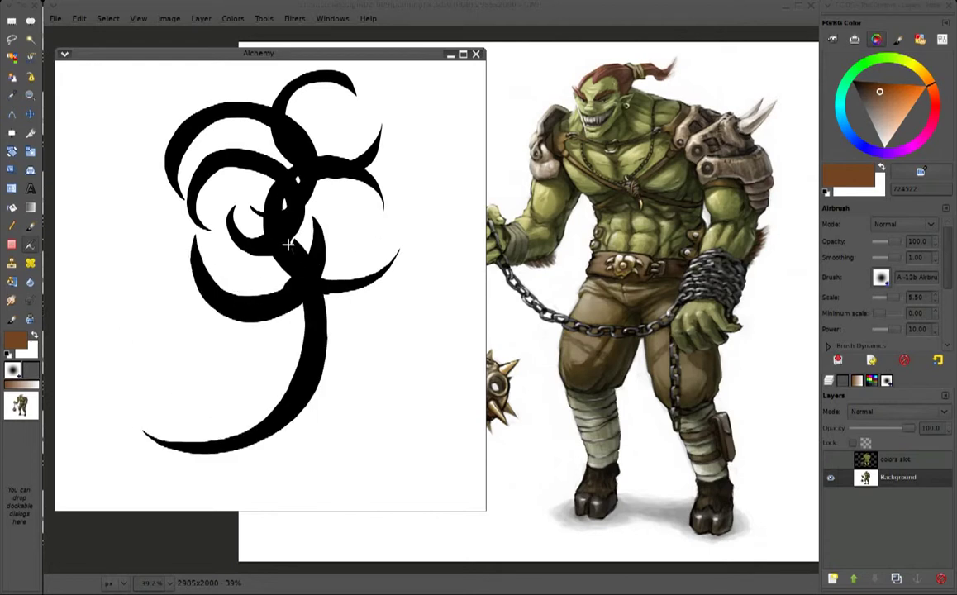
pyautogui.moveTo(348, 333); pyautogui.dragTo(266, 265)
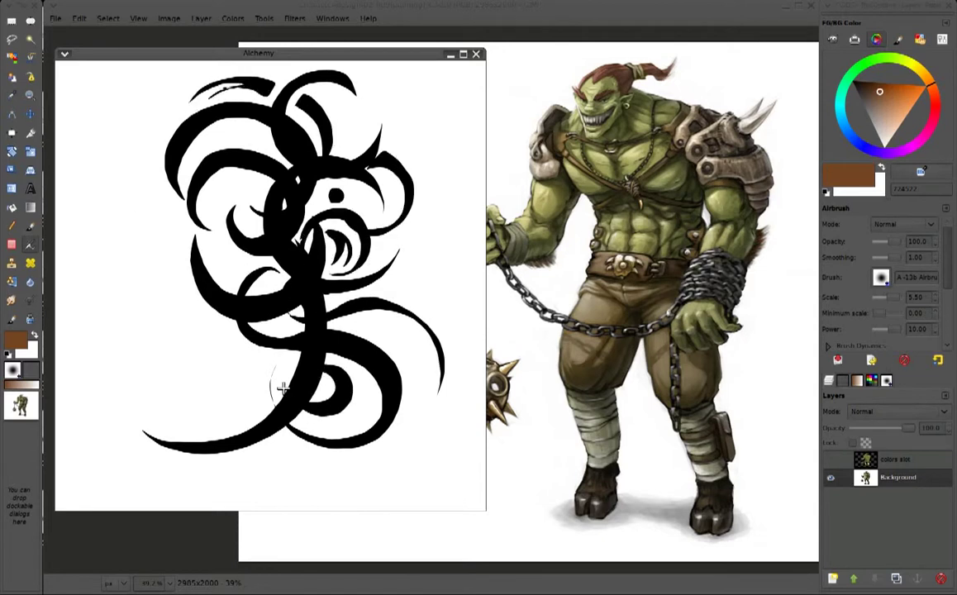
pyautogui.moveTo(186, 376); pyautogui.dragTo(261, 380)
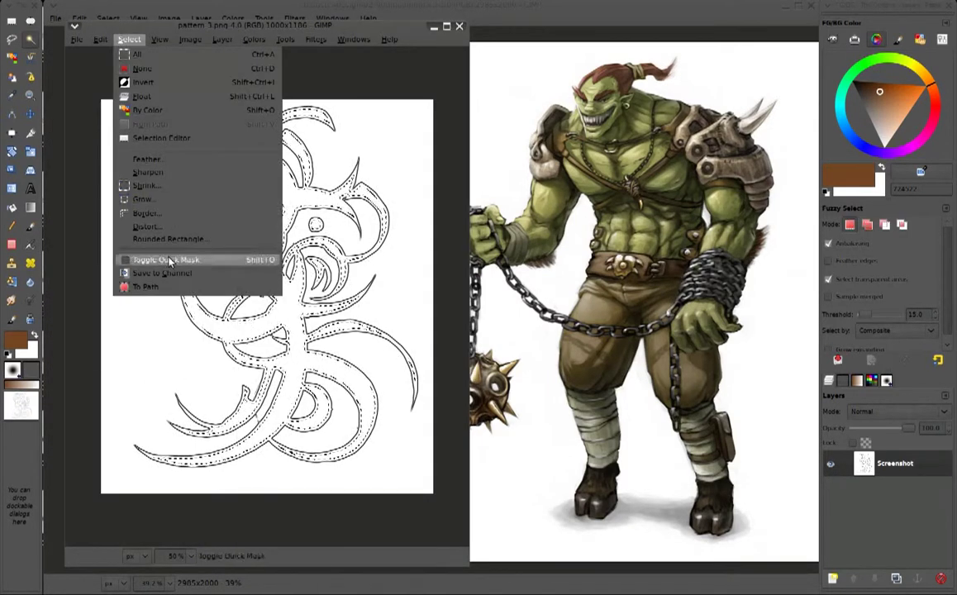
# Stroke the emblem selection outline, add HSV Noise, and apply Edge-Detect to the pattern.
pyautogui.click(150, 260)
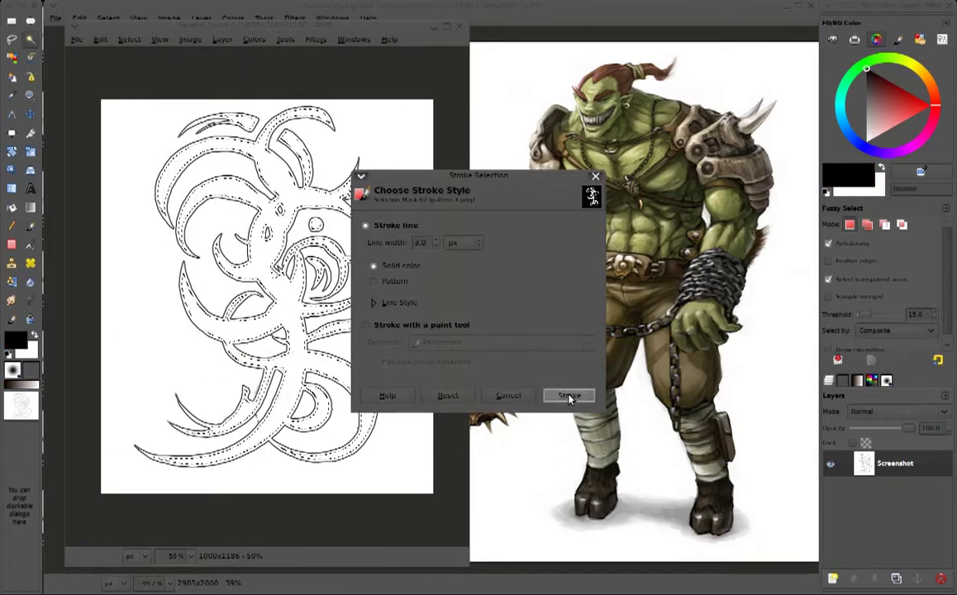
pyautogui.click(569, 398)
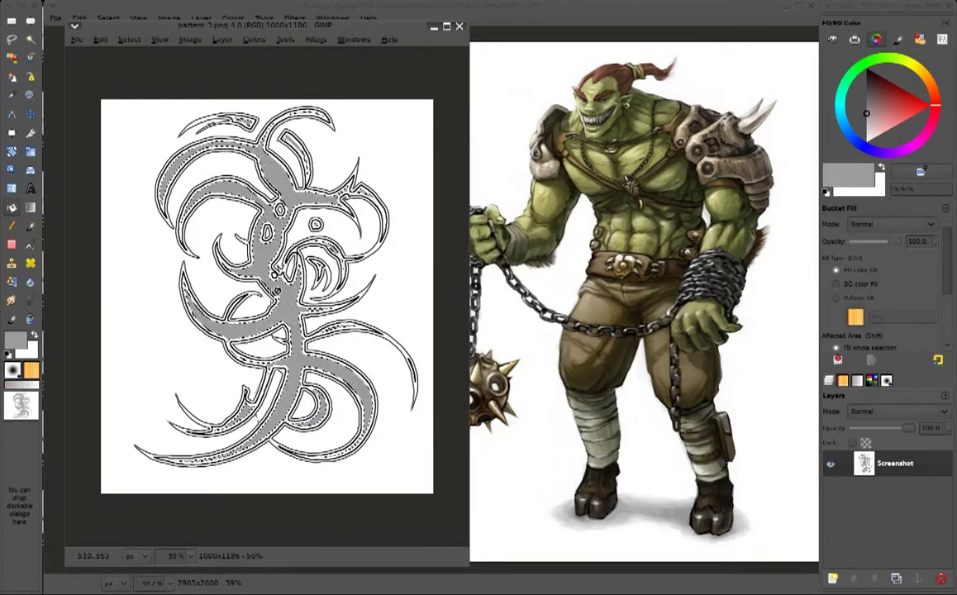
pyautogui.click(315, 39)
pyautogui.click(496, 211)
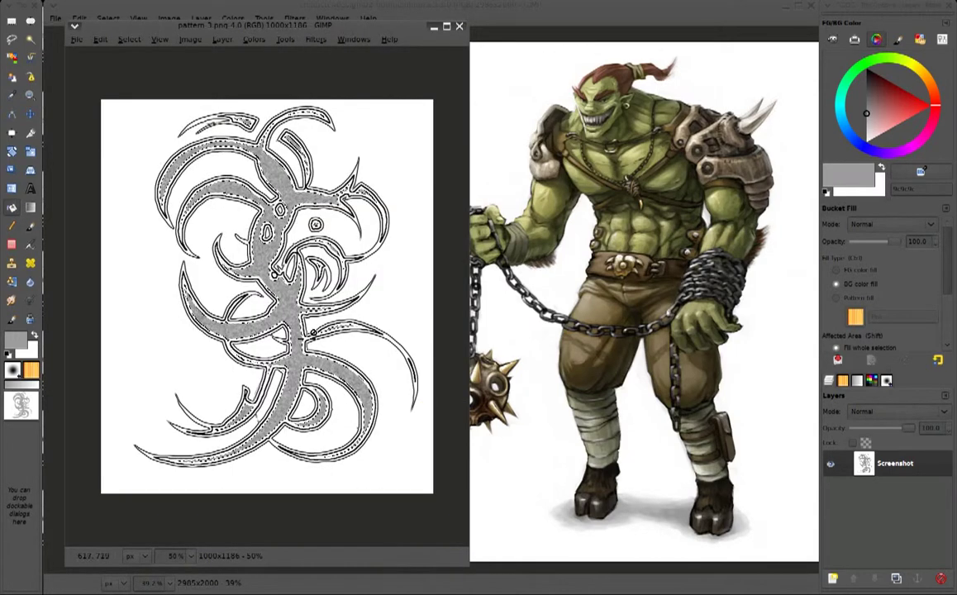
pyautogui.click(450, 275)
pyautogui.click(507, 341)
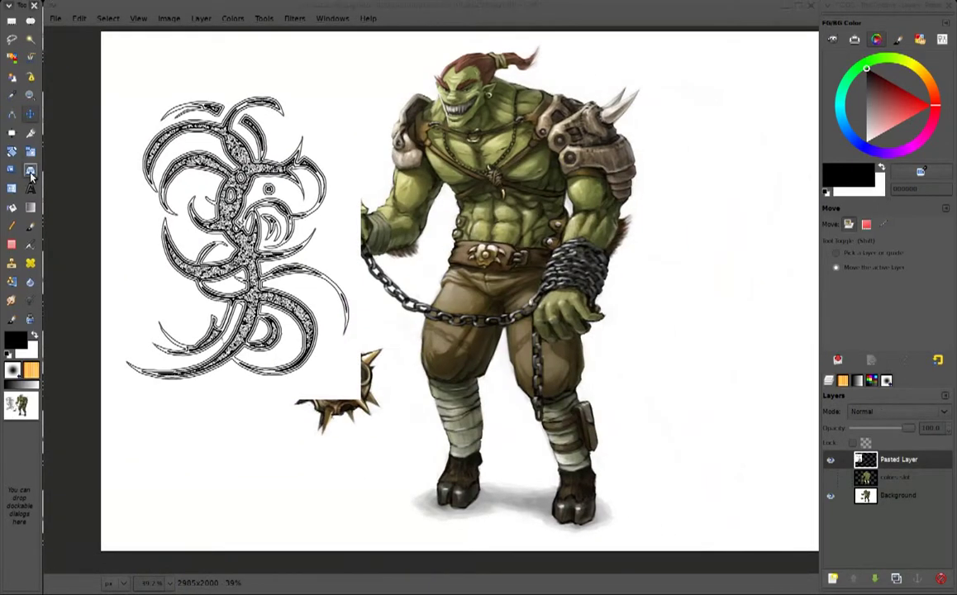
# Perspective-warp the pasted swirl emblem onto the orc's chest and set its layer to Multiply.
pyautogui.click(30, 174)
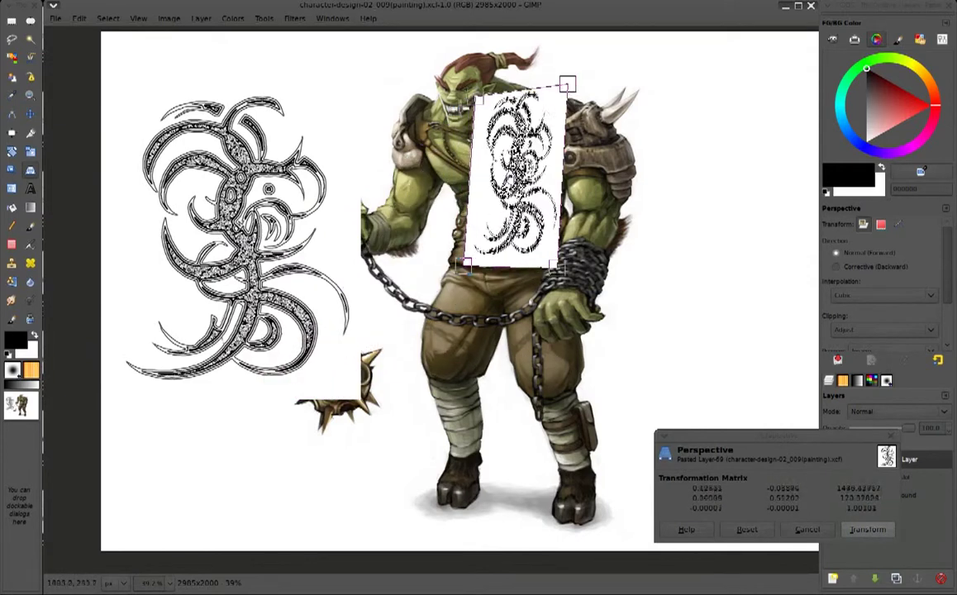
pyautogui.press('Return')
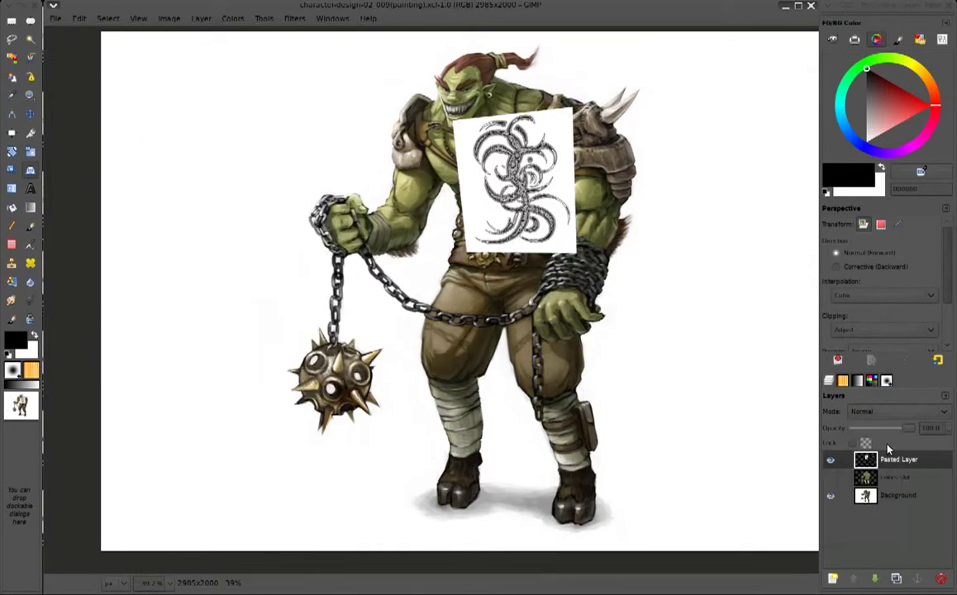
pyautogui.click(897, 411)
pyautogui.click(882, 440)
pyautogui.keyDown('ctrl'); pyautogui.scroll(1, 578, 66); pyautogui.keyUp('ctrl')
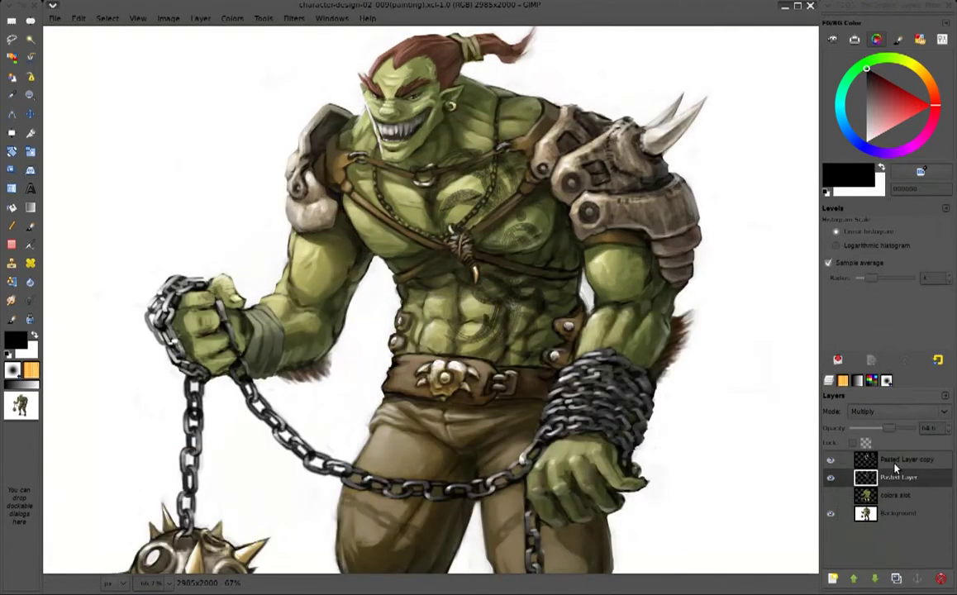
pyautogui.click(892, 413)
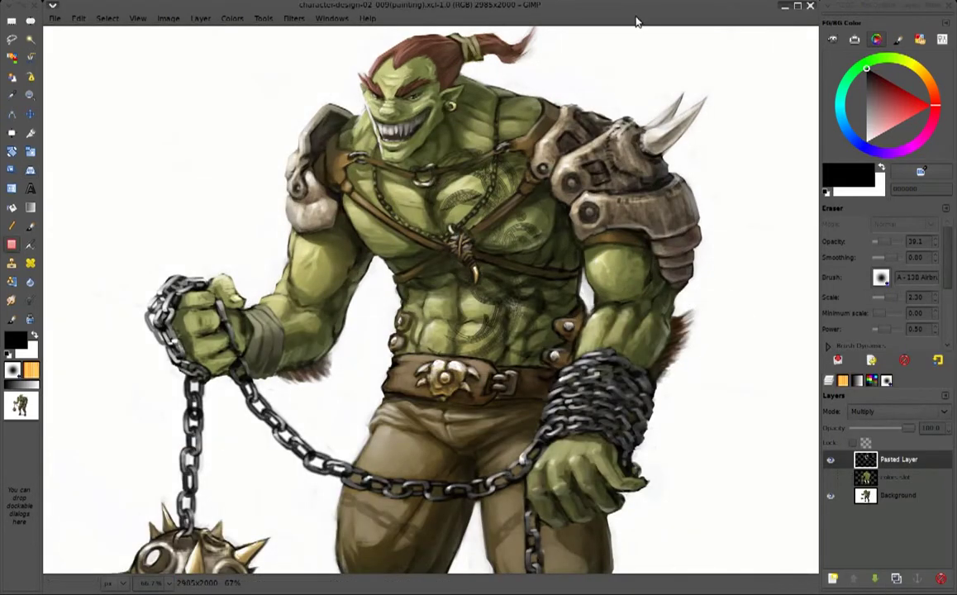
pyautogui.press('y')
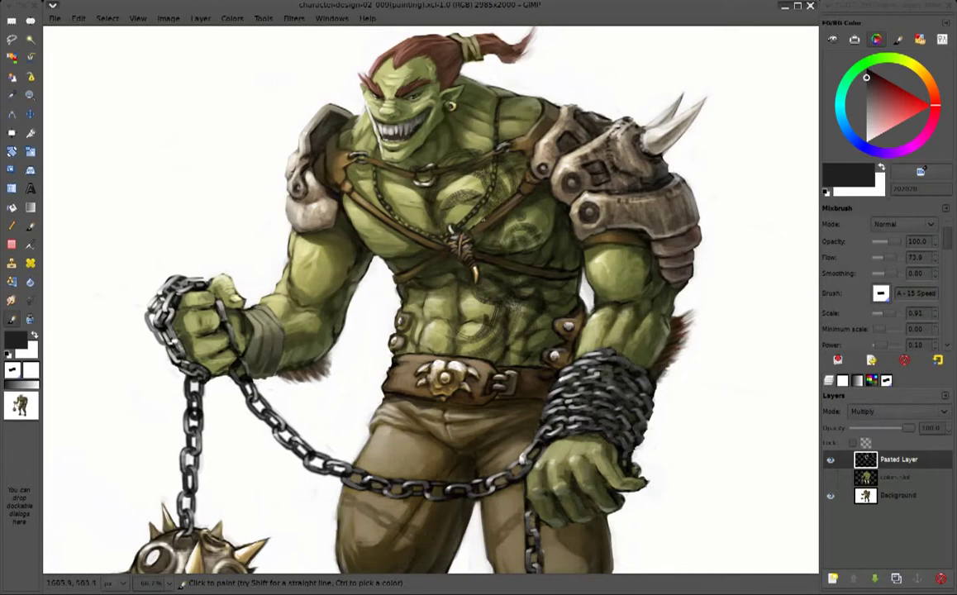
# Paint dark brush strokes over the orc's chest tattoo.
pyautogui.moveTo(464, 275); pyautogui.dragTo(451, 315)
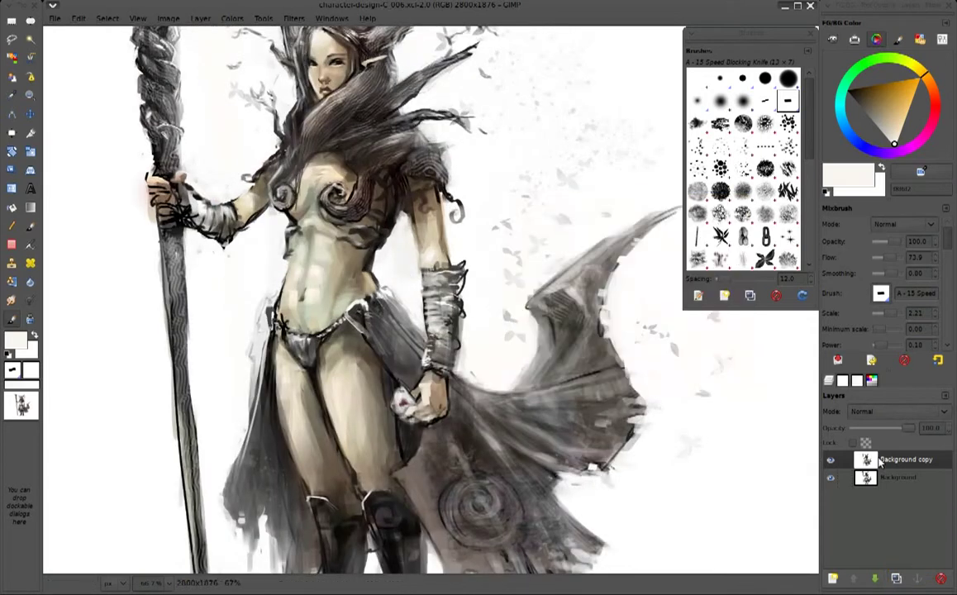
# Open the Bump Map filter on the Background copy layer with Sinusoidal map type.
pyautogui.rightClick(878, 458)
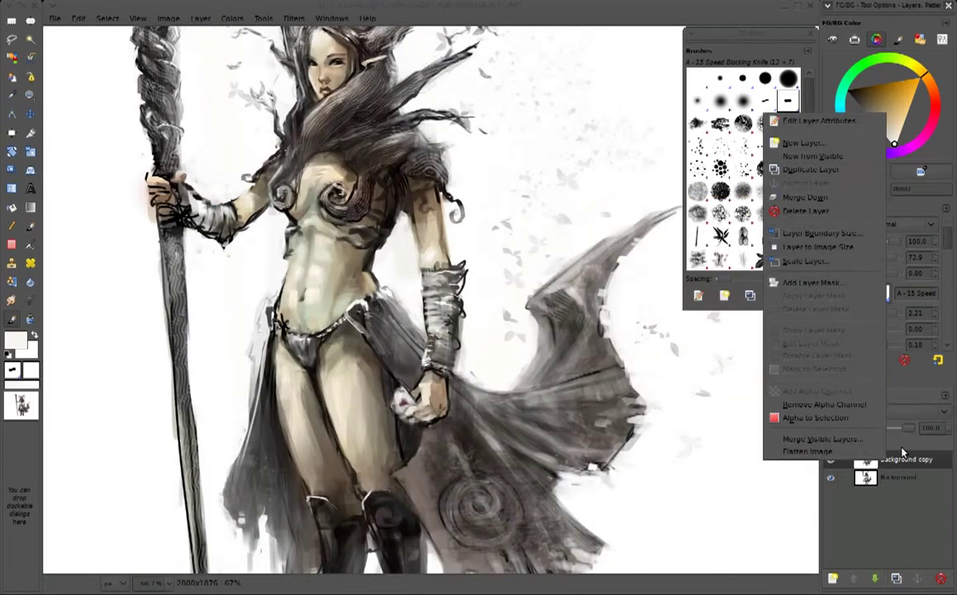
pyautogui.click(294, 18)
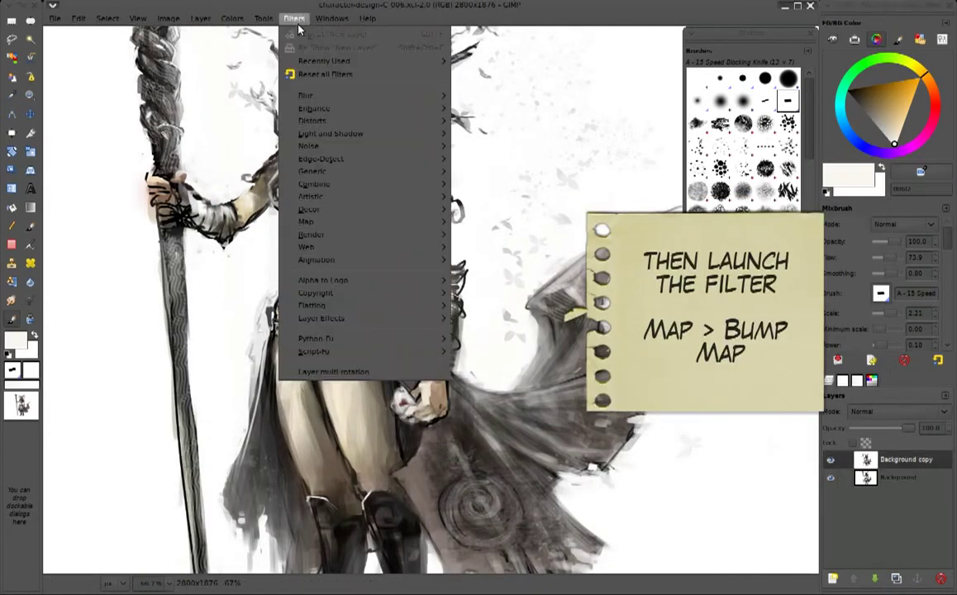
pyautogui.moveTo(364, 221)
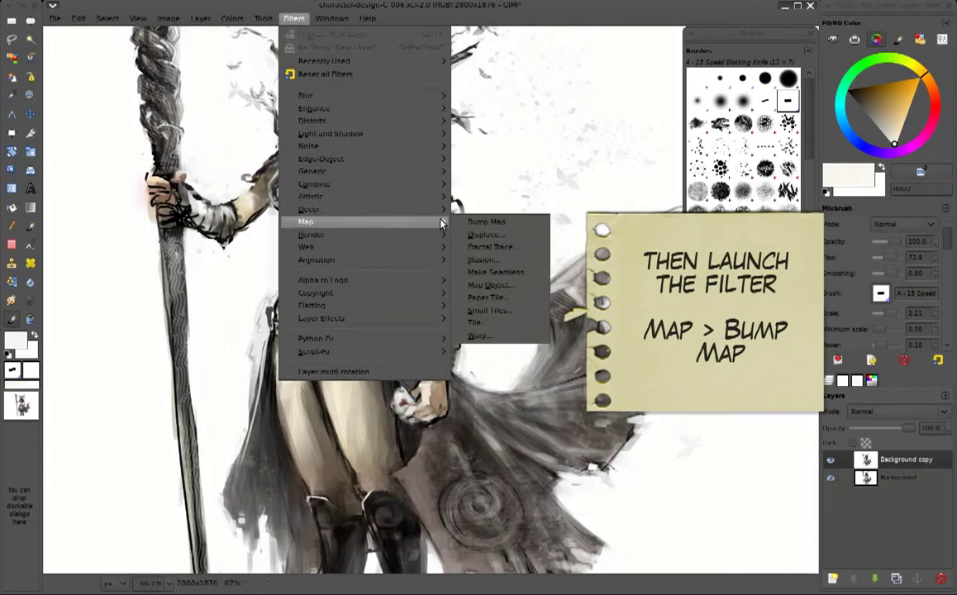
pyautogui.click(488, 217)
pyautogui.click(518, 165)
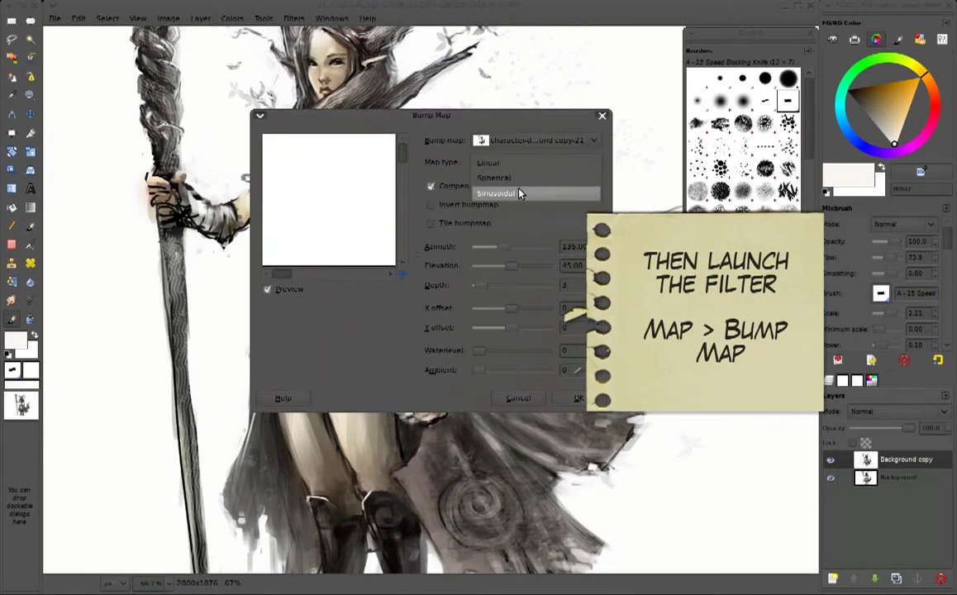
pyautogui.click(519, 186)
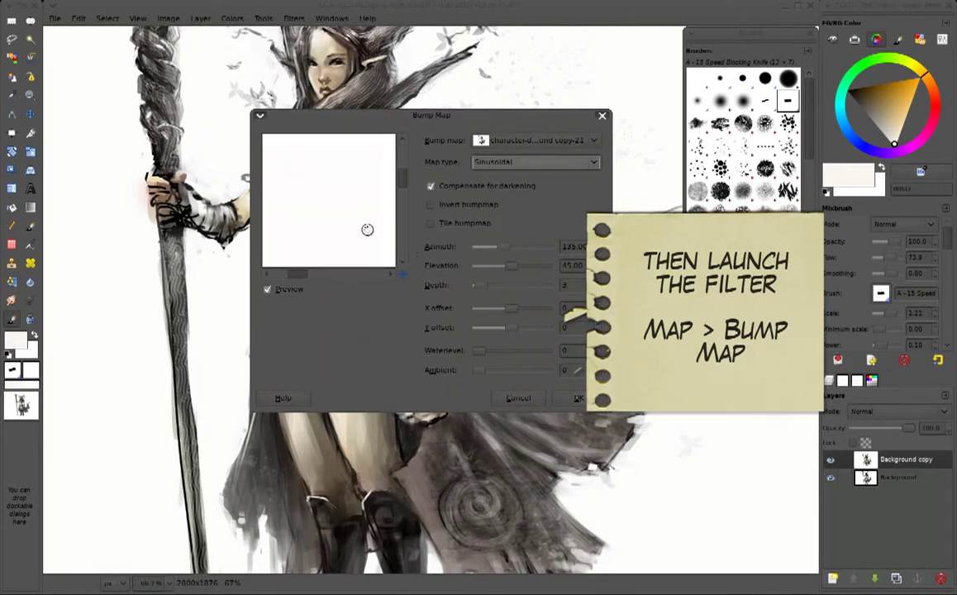
# Raise the elevation slightly, set bump Depth to 4, and apply the filter.
pyautogui.moveTo(352, 232)
pyautogui.mouseDown()
pyautogui.moveTo(314, 187)
pyautogui.moveTo(282, 208)
pyautogui.moveTo(270, 199)
pyautogui.moveTo(339, 180)
pyautogui.moveTo(345, 230)
pyautogui.mouseUp()
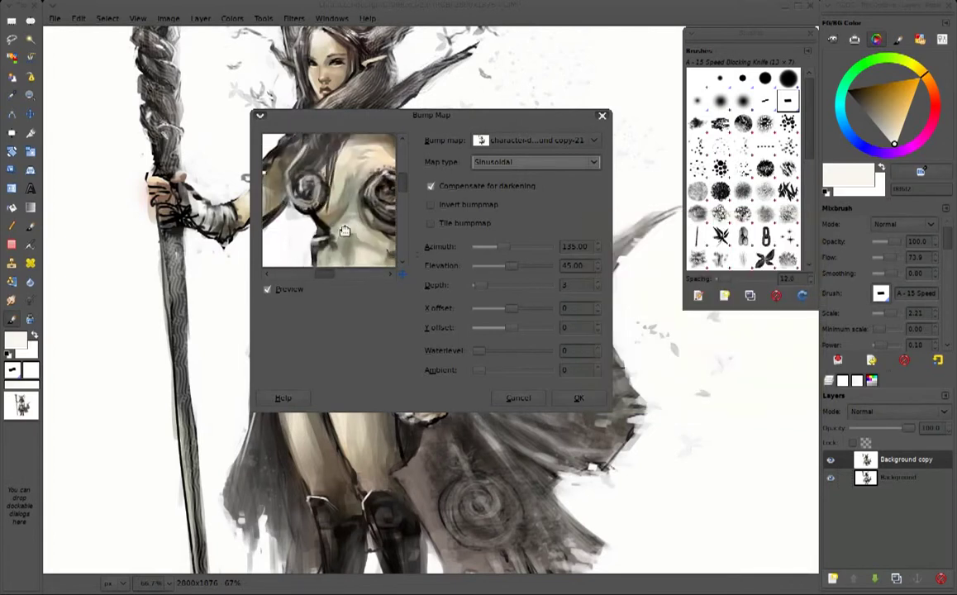
pyautogui.moveTo(514, 266); pyautogui.dragTo(517, 269)
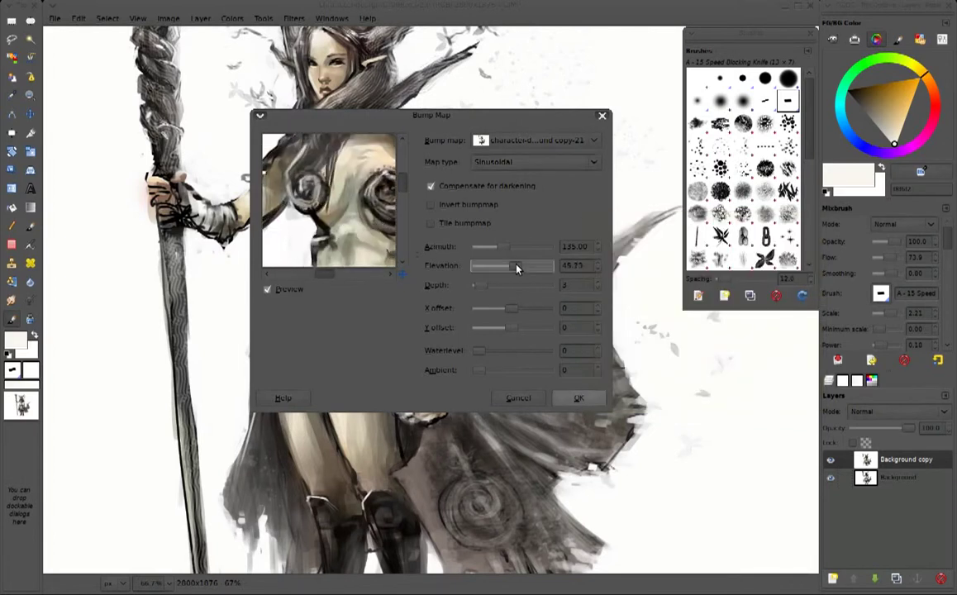
pyautogui.moveTo(368, 214)
pyautogui.mouseDown()
pyautogui.moveTo(353, 216)
pyautogui.moveTo(367, 224)
pyautogui.mouseUp()
pyautogui.moveTo(364, 187); pyautogui.dragTo(366, 220)
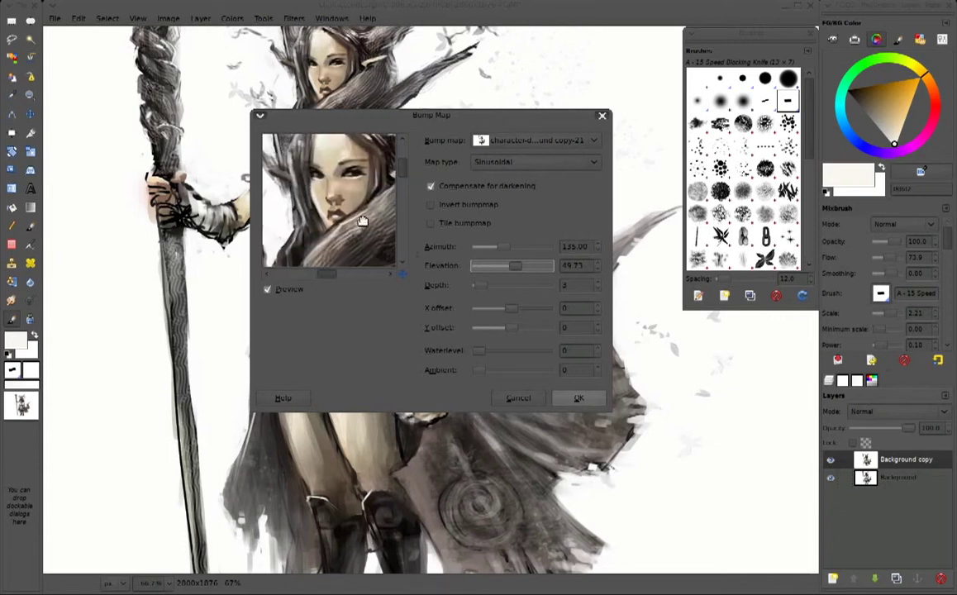
pyautogui.moveTo(356, 257); pyautogui.dragTo(356, 220)
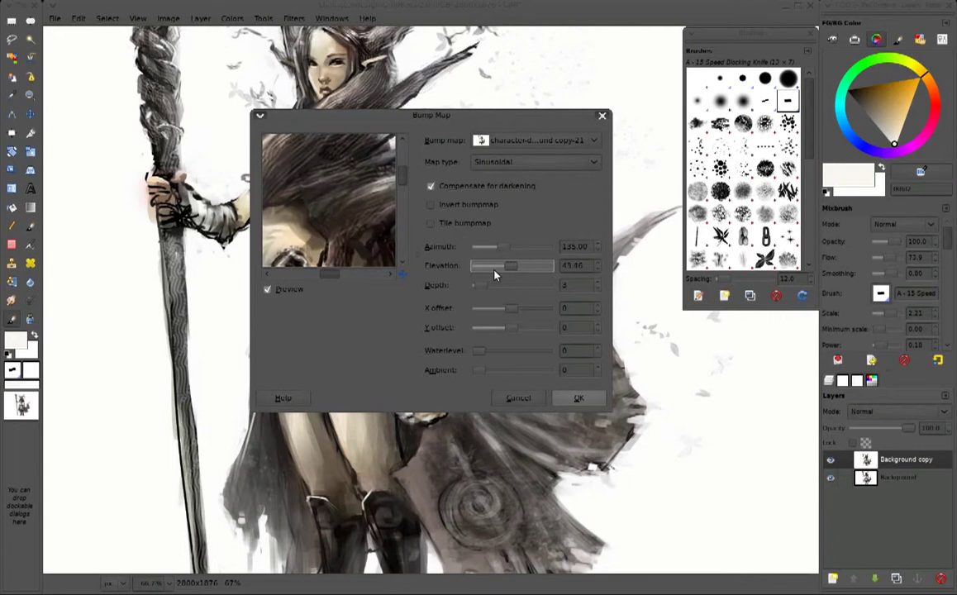
pyautogui.moveTo(483, 287); pyautogui.dragTo(484, 287)
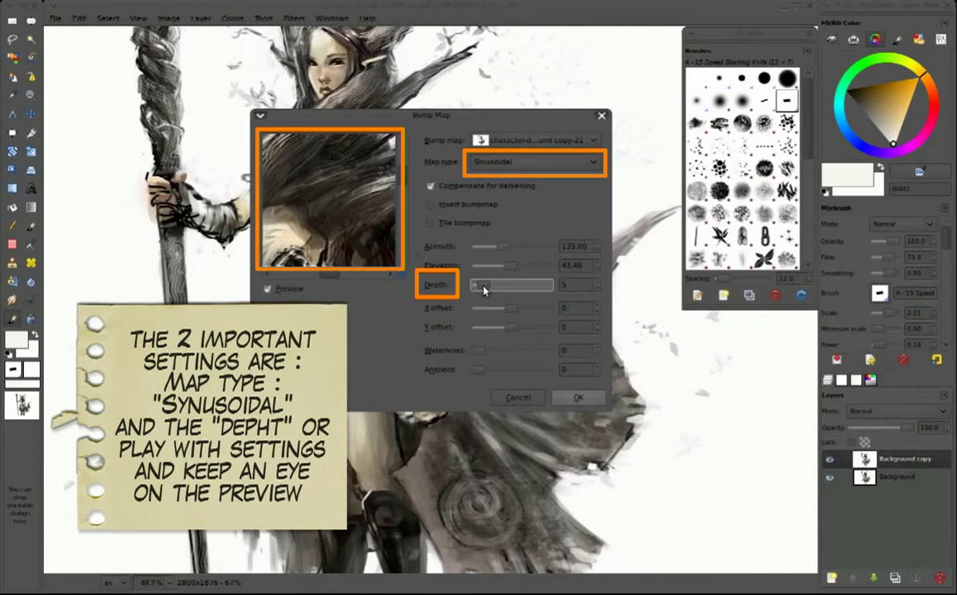
pyautogui.moveTo(484, 289); pyautogui.dragTo(483, 289)
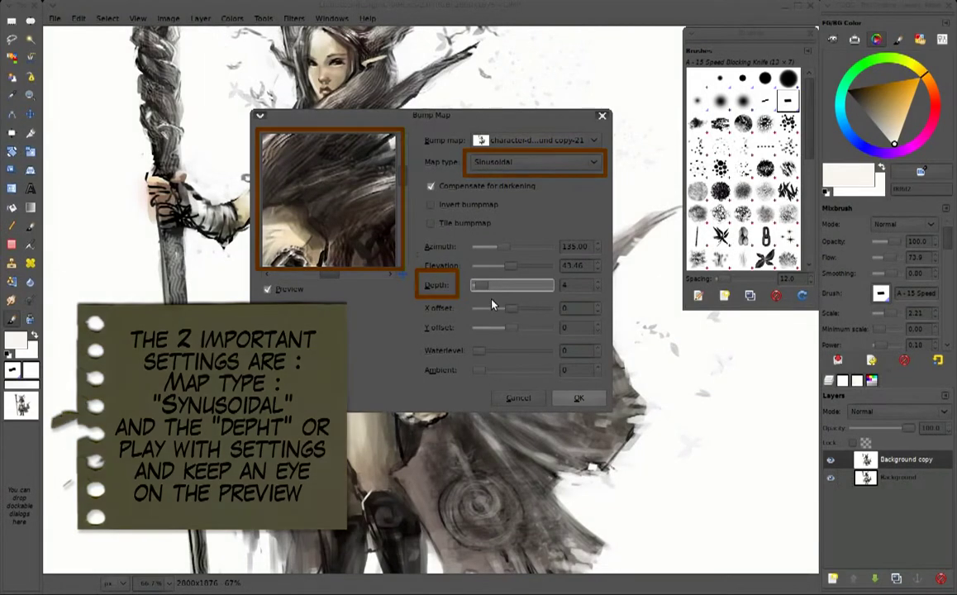
pyautogui.click(574, 398)
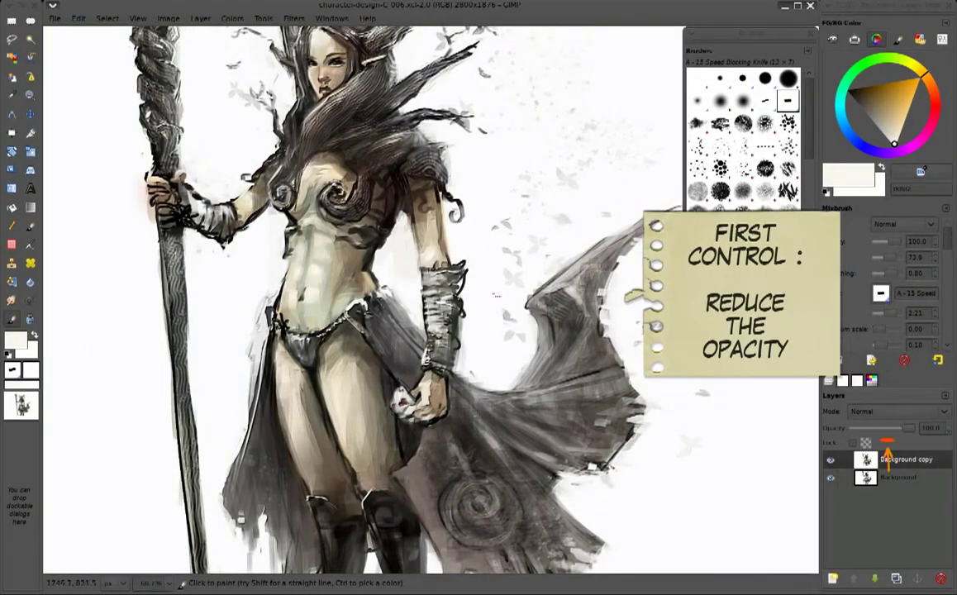
# Lower the Background copy layer to about 40 opacity and pick the Eraser.
pyautogui.press('-')
pyautogui.moveTo(905, 431); pyautogui.dragTo(881, 436)
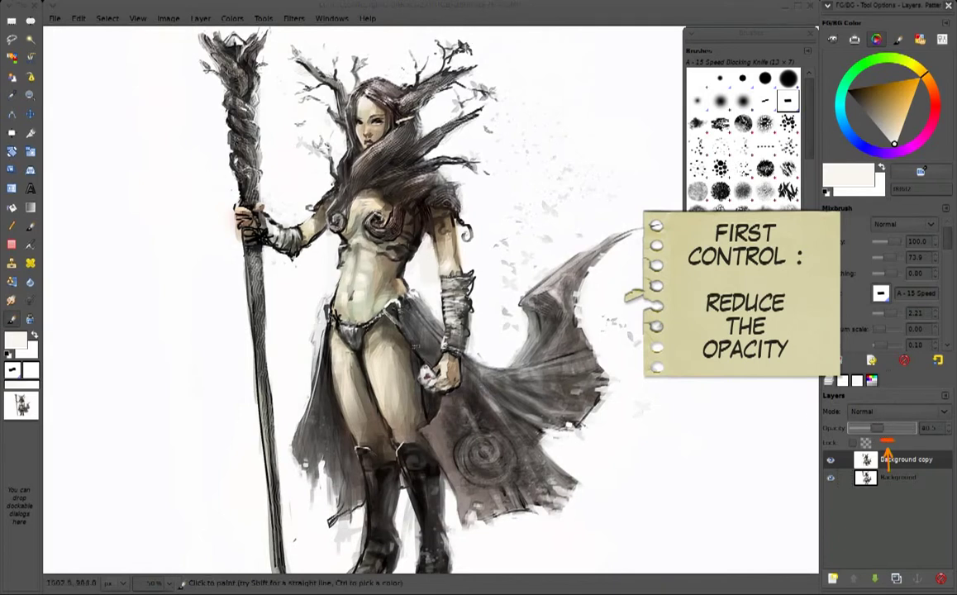
pyautogui.hotkey('shift', 'e')
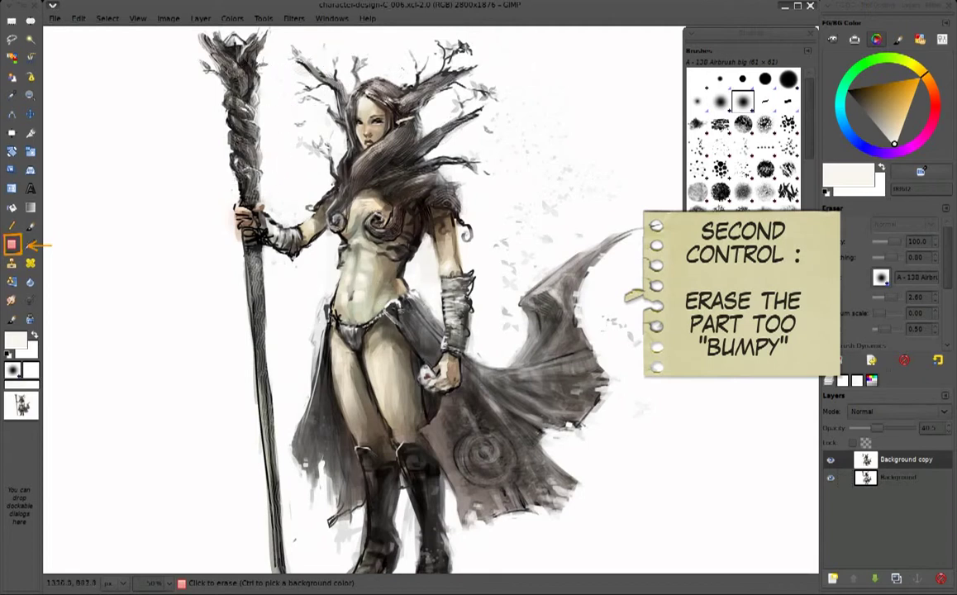
# Erase the overly bumpy texture near the hair's right edge on Background copy.
pyautogui.moveTo(524, 297); pyautogui.dragTo(496, 163)
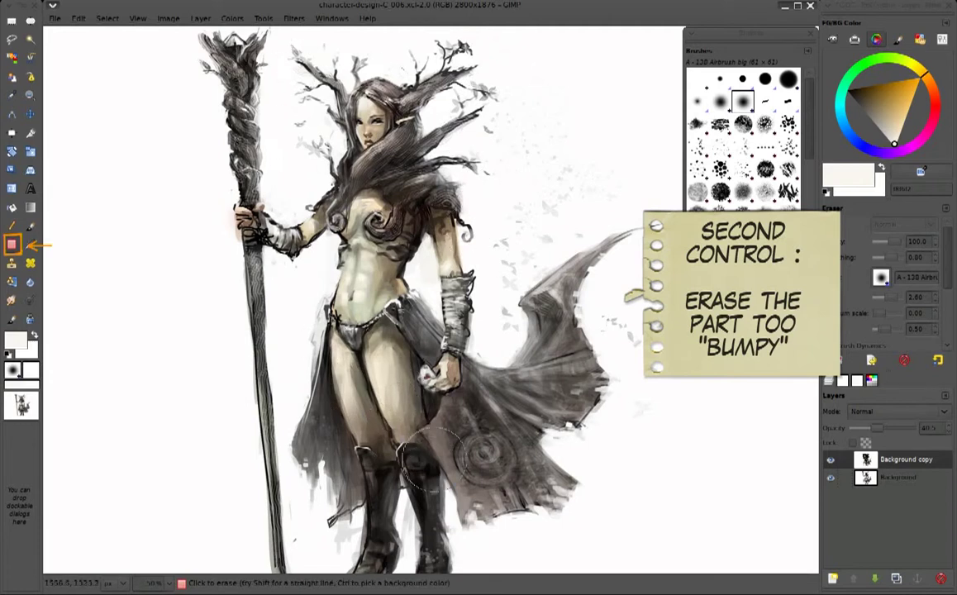
pyautogui.keyDown('ctrl'); pyautogui.scroll(1, 382, 405); pyautogui.keyUp('ctrl')
pyautogui.keyDown('ctrl'); pyautogui.scroll(1, 529, 463); pyautogui.keyUp('ctrl')
pyautogui.keyDown('ctrl'); pyautogui.scroll(-1, 537, 459); pyautogui.keyUp('ctrl')
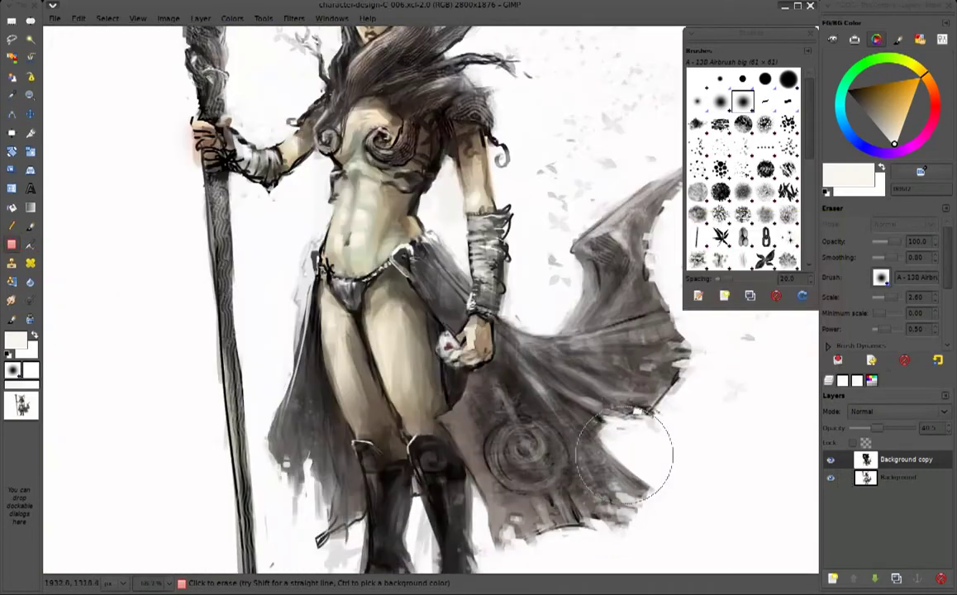
pyautogui.keyDown('ctrl'); pyautogui.scroll(1, 541, 455); pyautogui.keyUp('ctrl')
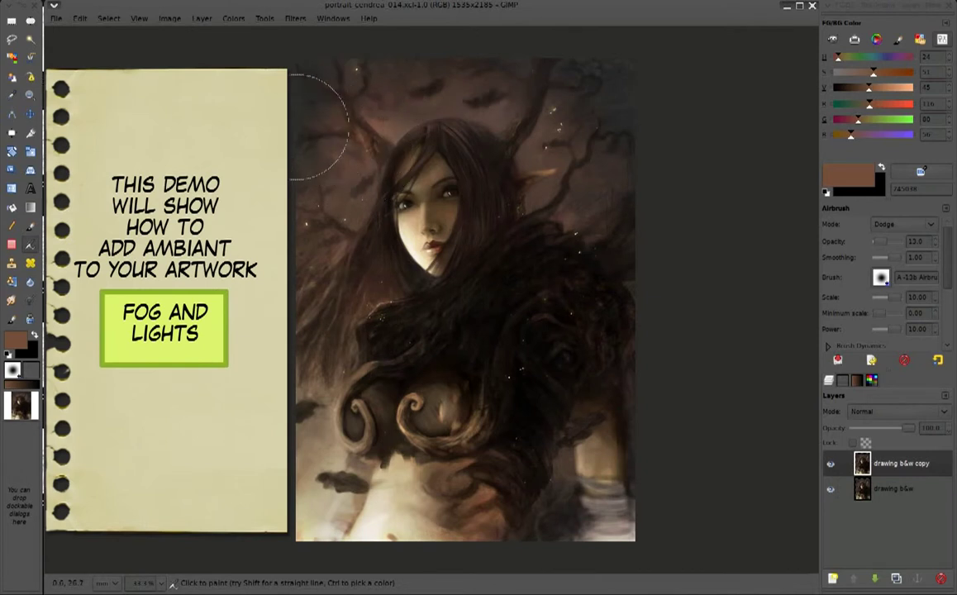
# Dodge-lighten the dark sky, trees and hair, then pick a lighter dodge colour.
pyautogui.press('ctrl')
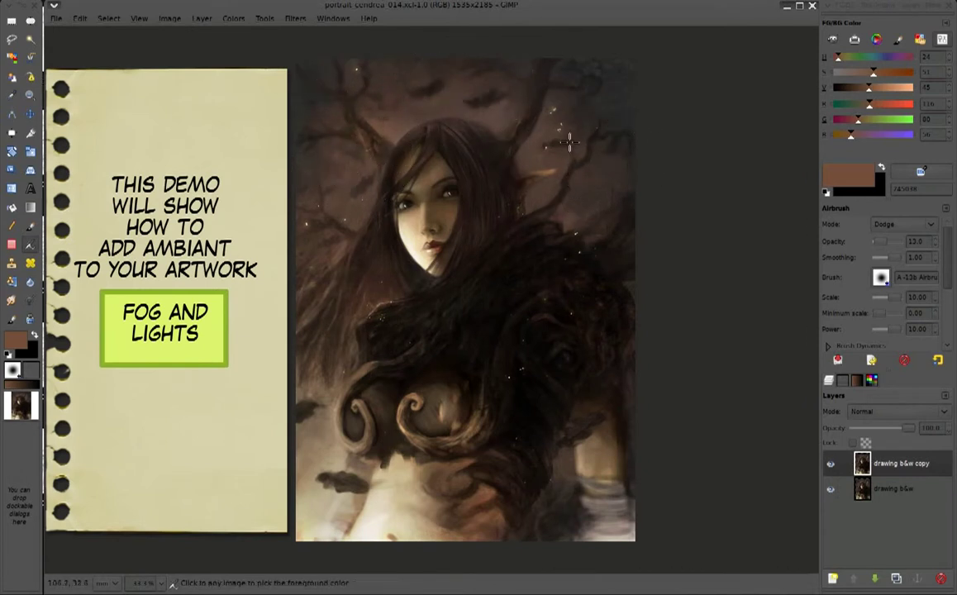
pyautogui.moveTo(321, 150)
pyautogui.mouseDown()
pyautogui.moveTo(401, 106)
pyautogui.moveTo(527, 139)
pyautogui.moveTo(469, 313)
pyautogui.moveTo(332, 246)
pyautogui.moveTo(300, 289)
pyautogui.moveTo(293, 363)
pyautogui.moveTo(329, 343)
pyautogui.mouseUp()
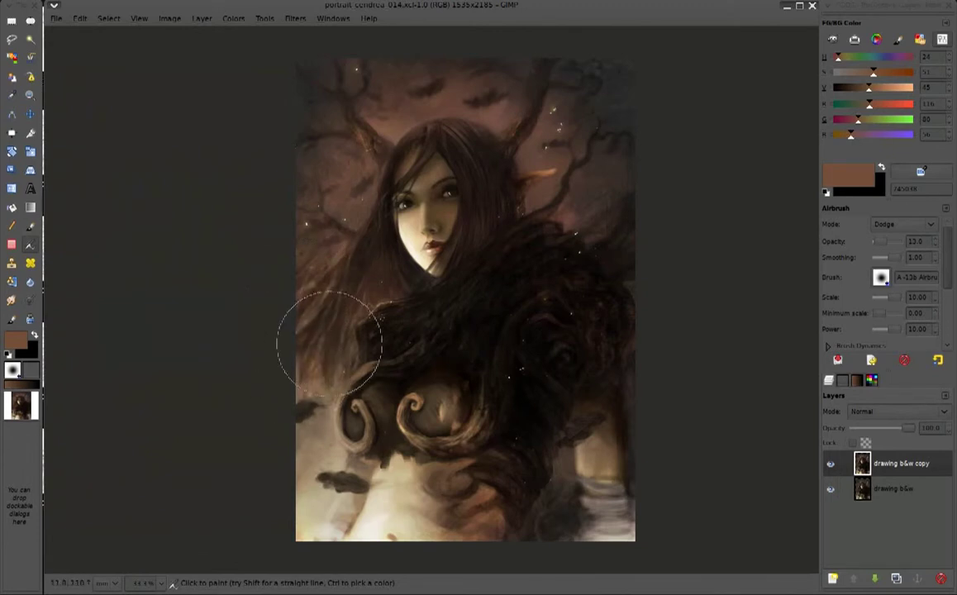
pyautogui.moveTo(540, 386)
pyautogui.mouseDown()
pyautogui.moveTo(588, 395)
pyautogui.moveTo(632, 380)
pyautogui.moveTo(655, 226)
pyautogui.moveTo(606, 363)
pyautogui.moveTo(444, 246)
pyautogui.moveTo(486, 213)
pyautogui.moveTo(690, 278)
pyautogui.moveTo(641, 204)
pyautogui.moveTo(630, 256)
pyautogui.moveTo(630, 154)
pyautogui.moveTo(567, 192)
pyautogui.moveTo(284, 155)
pyautogui.mouseUp()
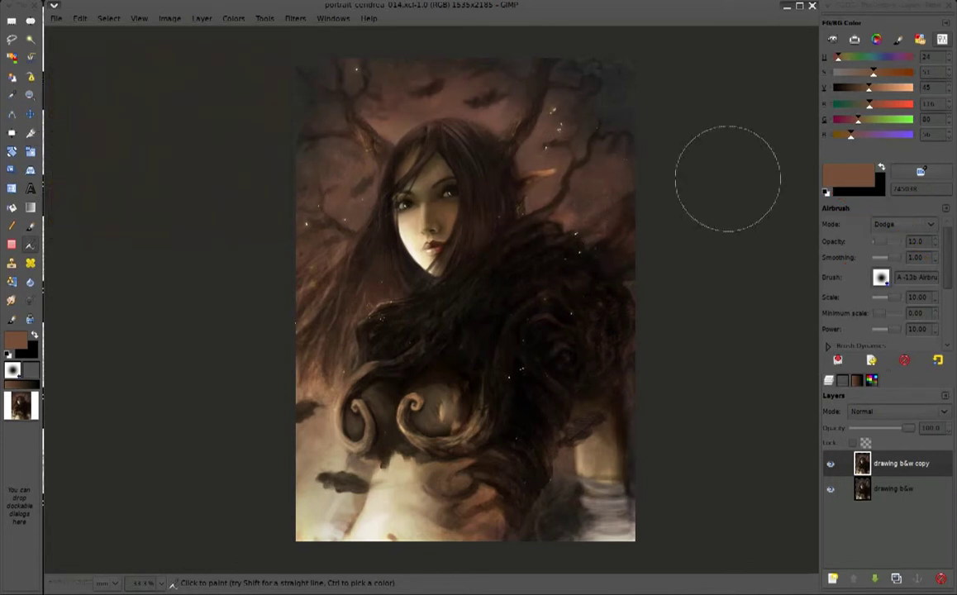
pyautogui.click(856, 72)
pyautogui.click(870, 88)
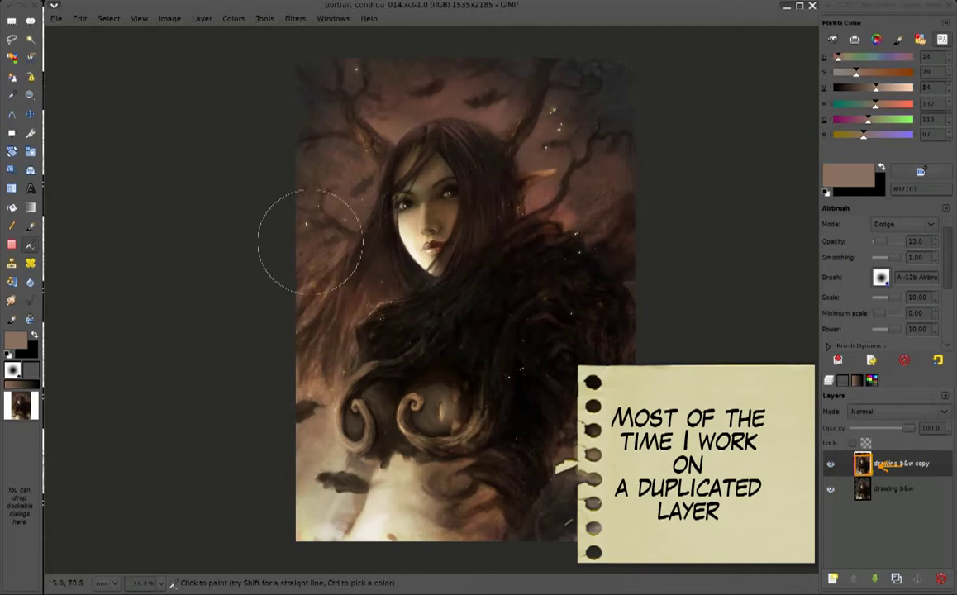
# Restore the copy layer to full opacity, toggling its visibility to compare with the original.
pyautogui.click(830, 464)
pyautogui.click(831, 464)
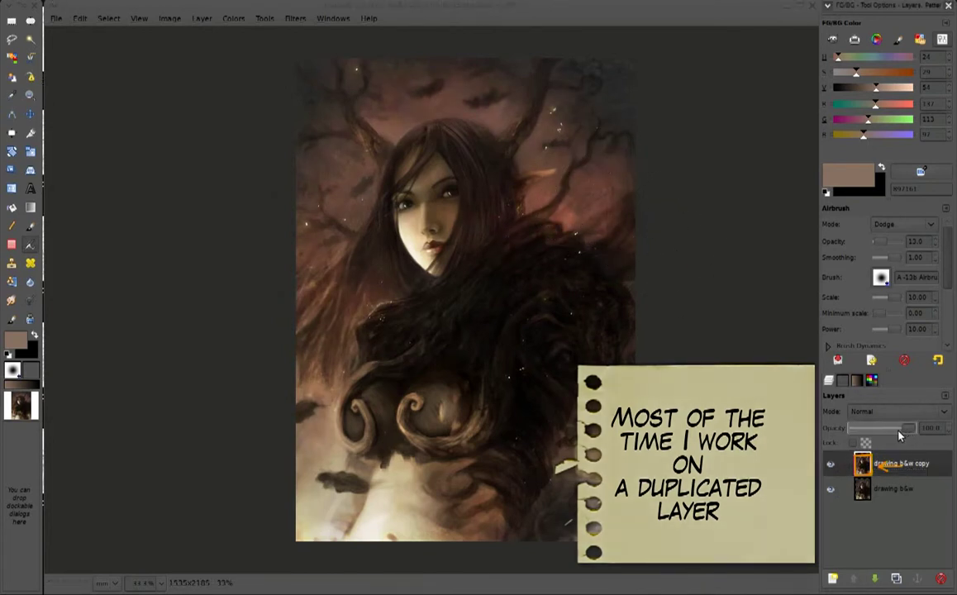
pyautogui.scroll(-10, 897, 431)
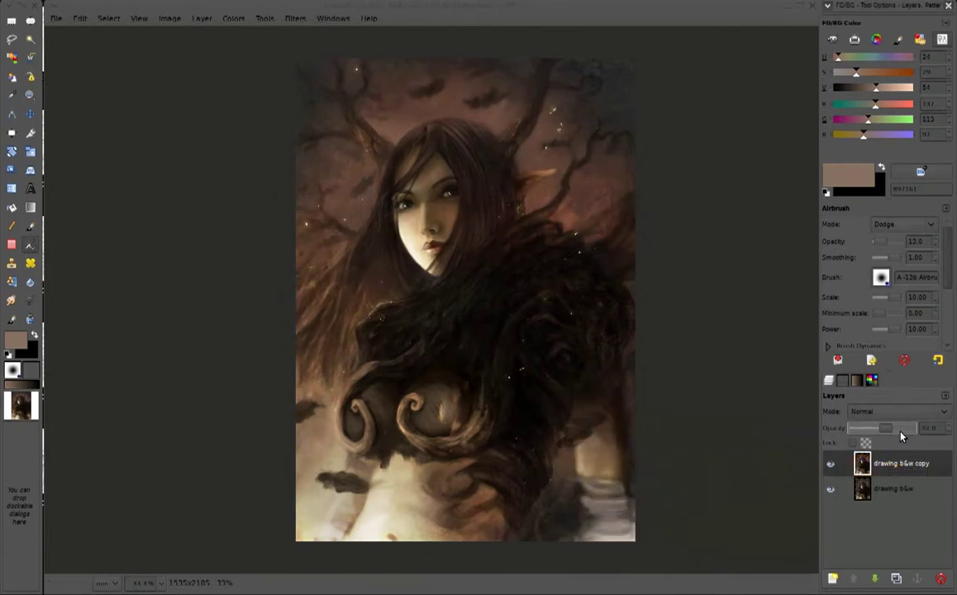
pyautogui.moveTo(901, 434); pyautogui.dragTo(924, 434)
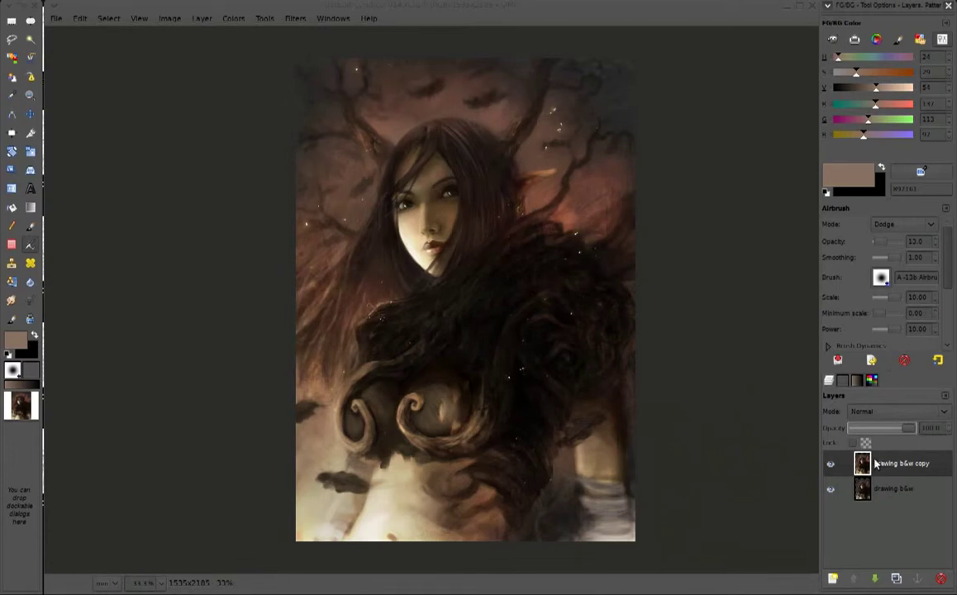
pyautogui.click(831, 464)
pyautogui.click(830, 464)
pyautogui.click(831, 465)
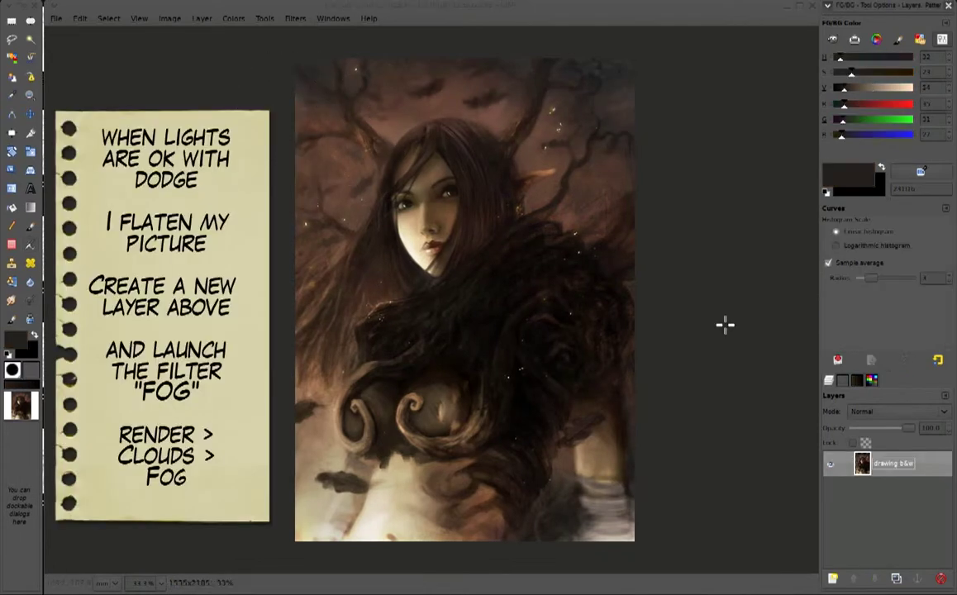
# Add a new empty layer above the portrait.
pyautogui.press('a')
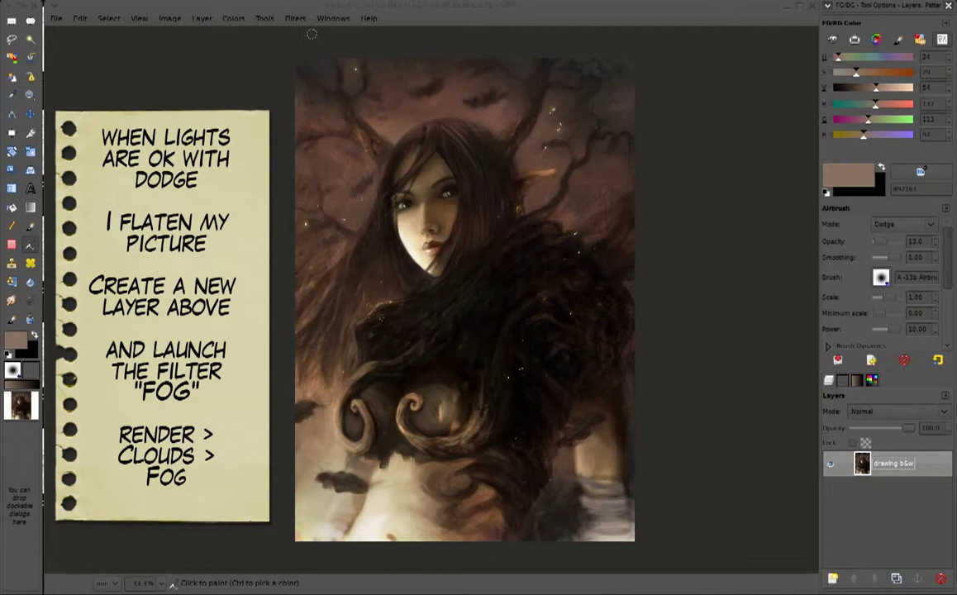
pyautogui.click(833, 579)
pyautogui.click(538, 386)
# Render a beige Clouds fog over the portrait.
pyautogui.click(295, 18)
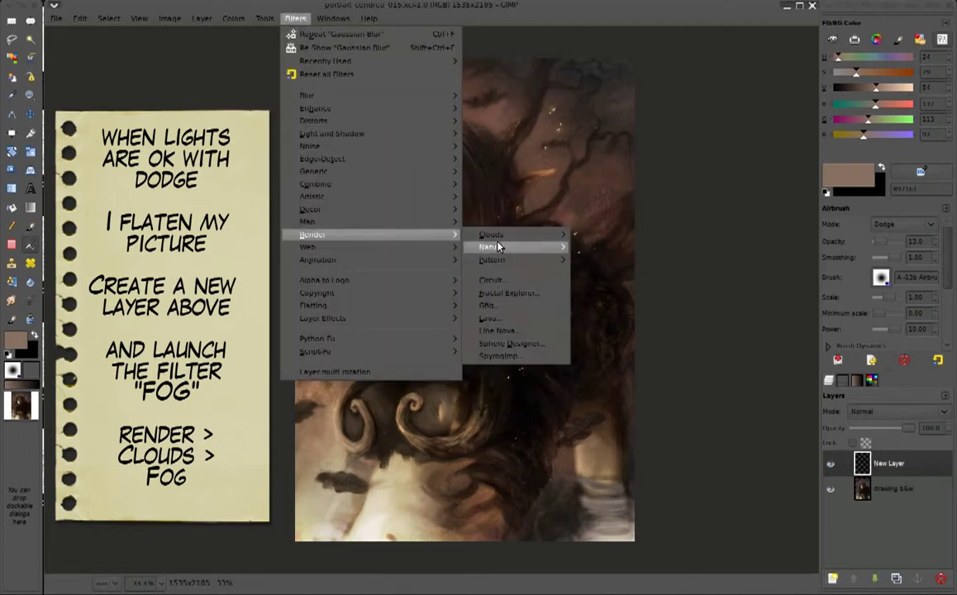
pyautogui.moveTo(513, 235)
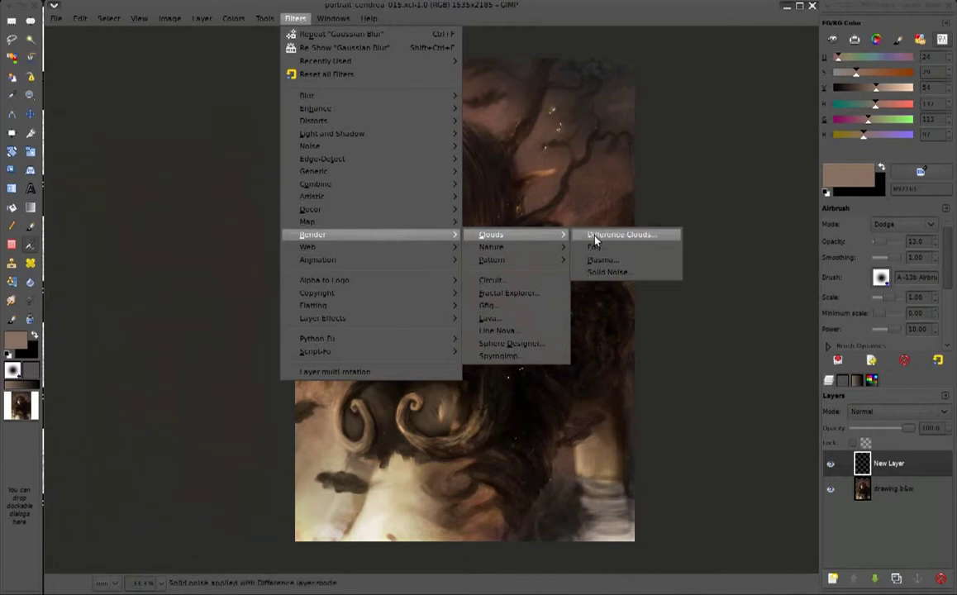
pyautogui.click(595, 247)
pyautogui.click(476, 240)
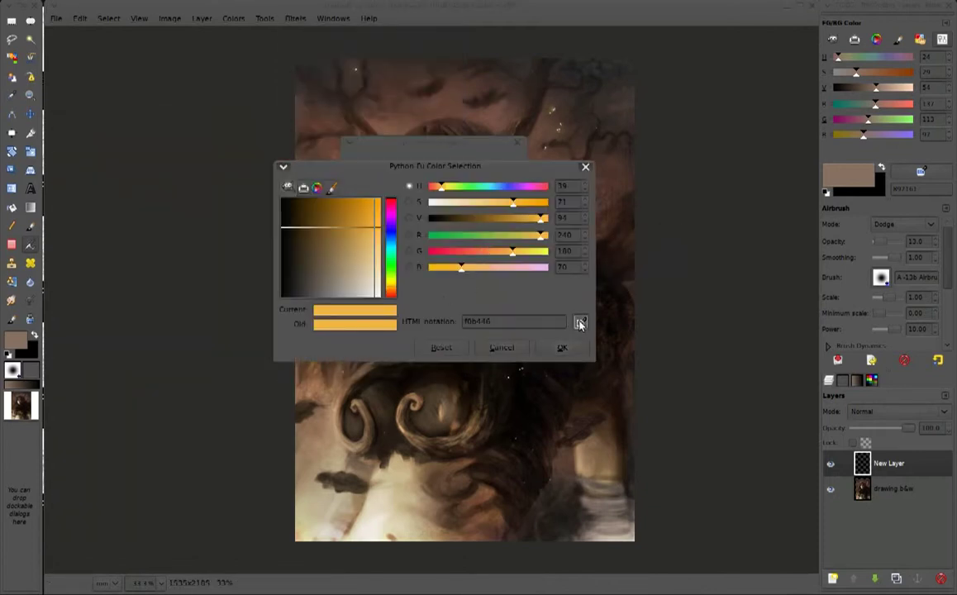
pyautogui.click(501, 347)
pyautogui.click(494, 346)
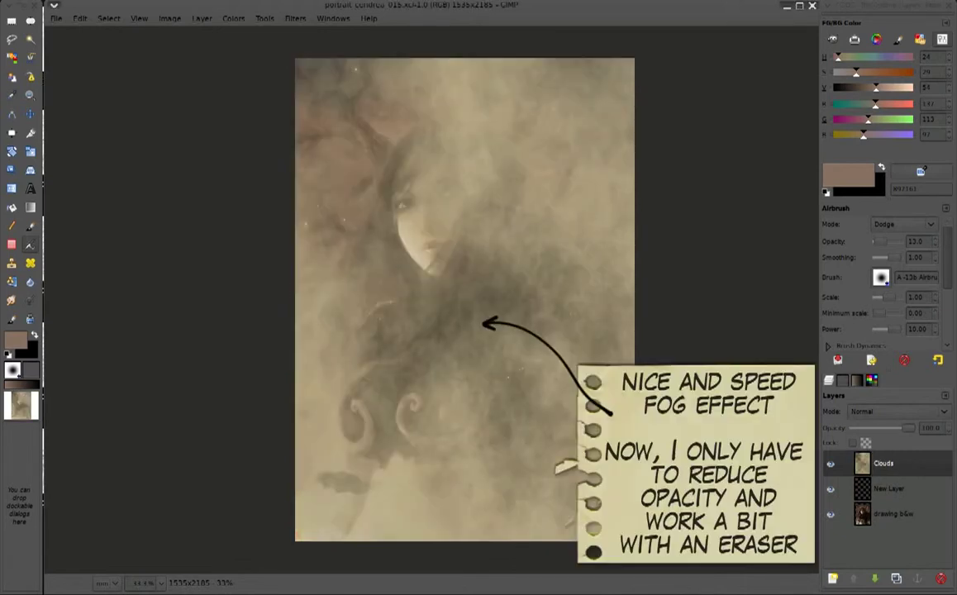
# Lower the Clouds layer's opacity and give the Eraser the A-Z Splat brush.
pyautogui.moveTo(908, 428); pyautogui.dragTo(866, 433)
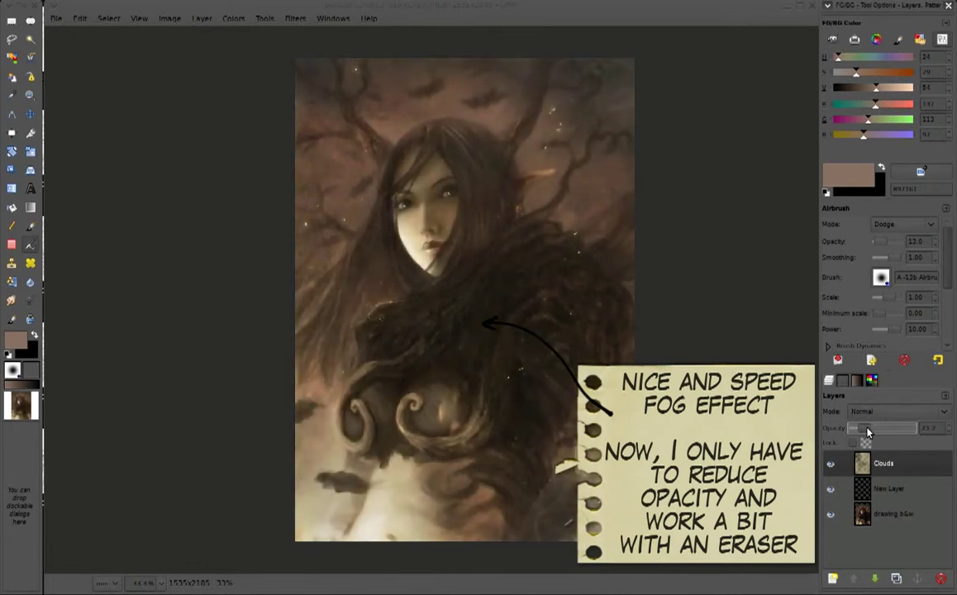
pyautogui.hotkey('shift', 'e')
pyautogui.click(880, 277)
pyautogui.click(798, 432)
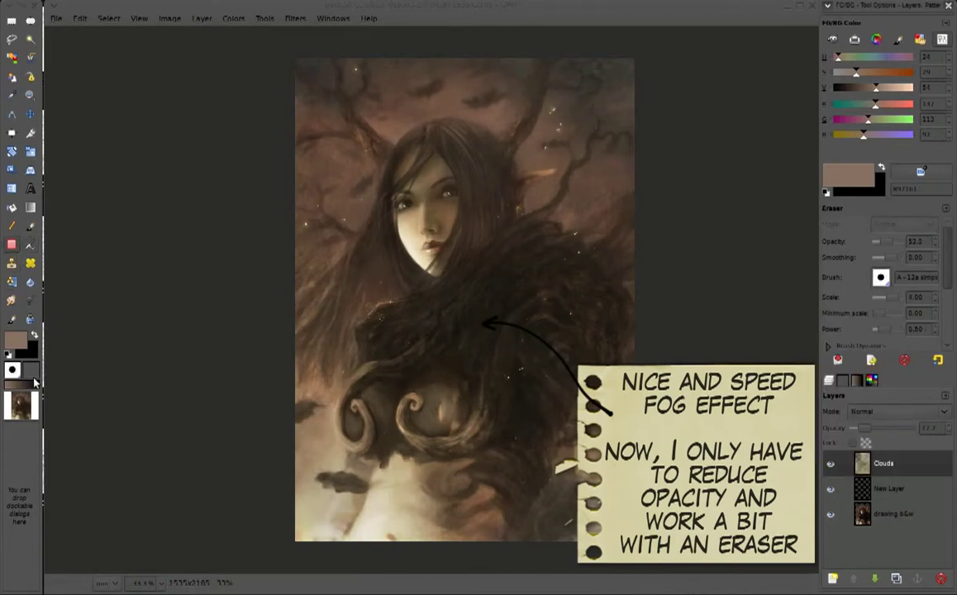
pyautogui.moveTo(173, 361); pyautogui.dragTo(191, 528)
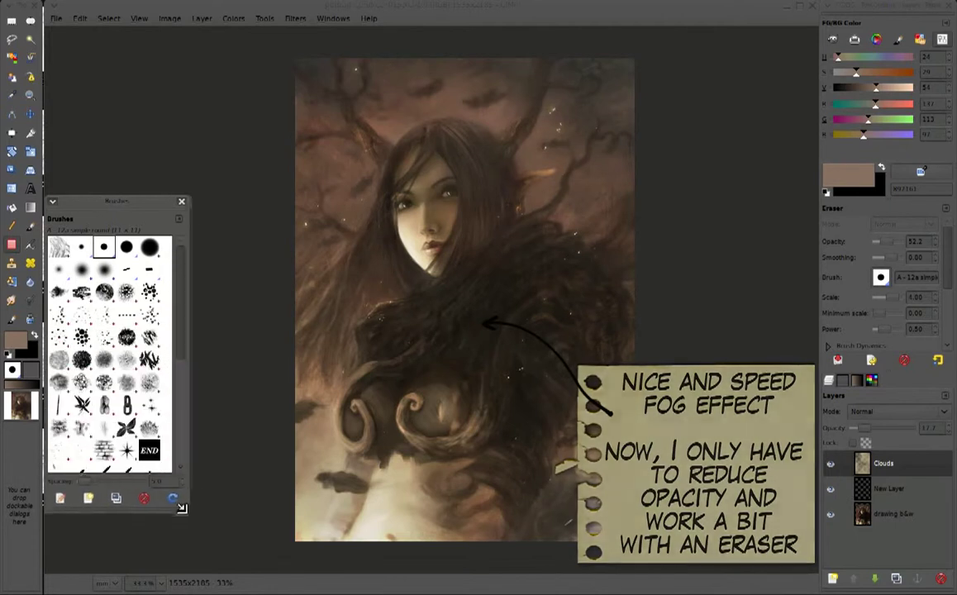
pyautogui.click(104, 337)
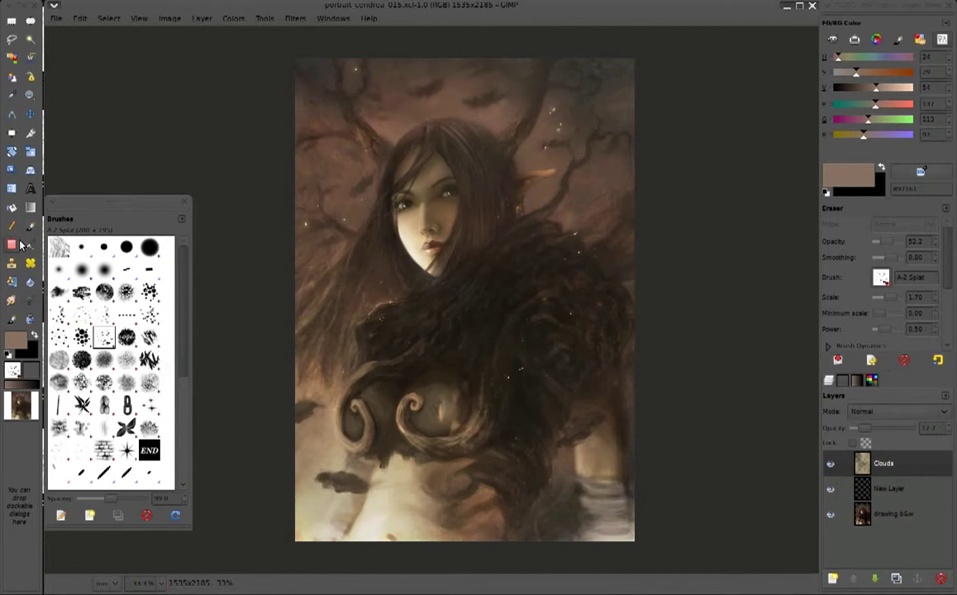
# Load the Hard round basic eraser preset and set eraser opacity to about 23.
pyautogui.click(837, 360)
pyautogui.click(789, 398)
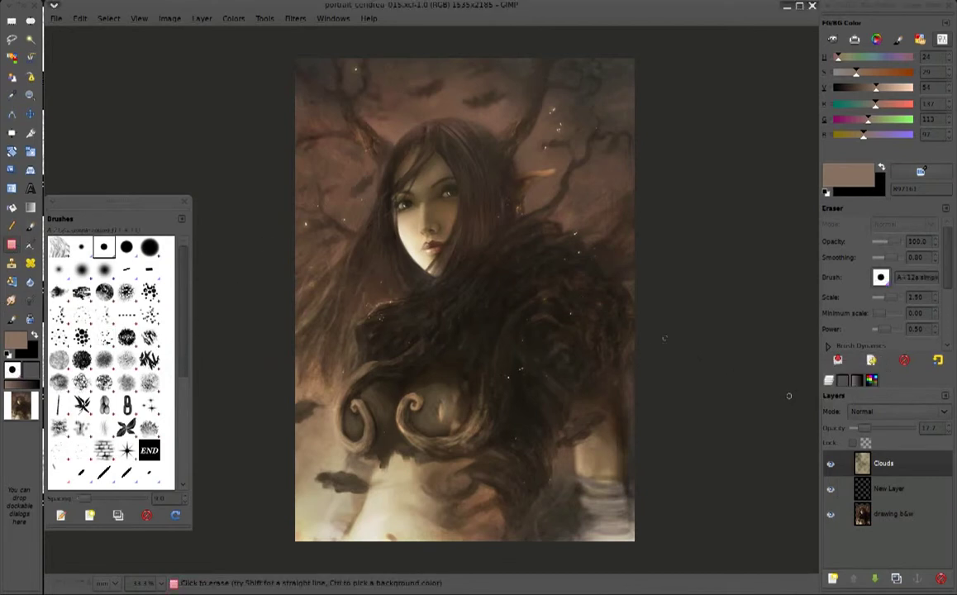
pyautogui.scroll(2, 420, 324)
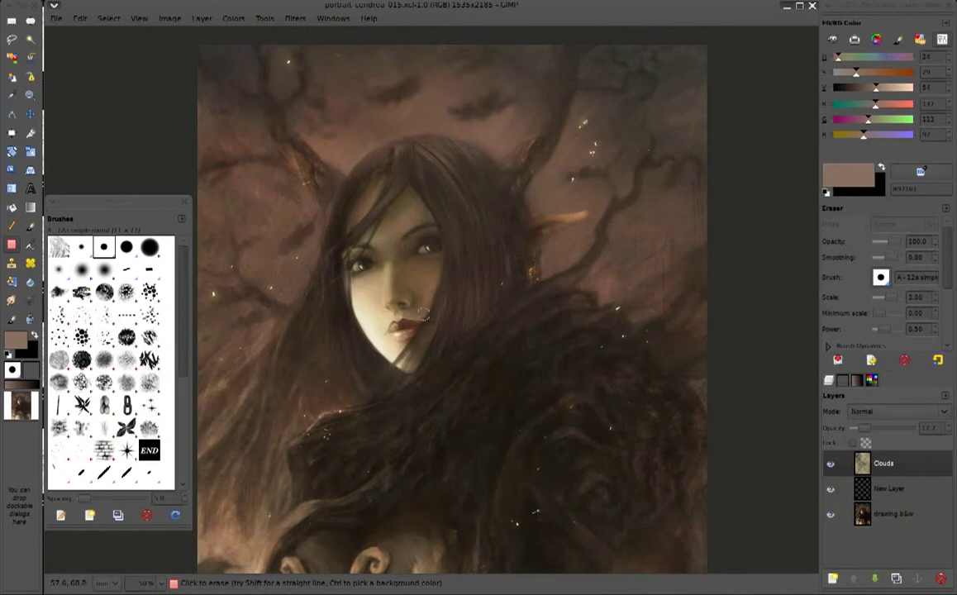
pyautogui.click(886, 241)
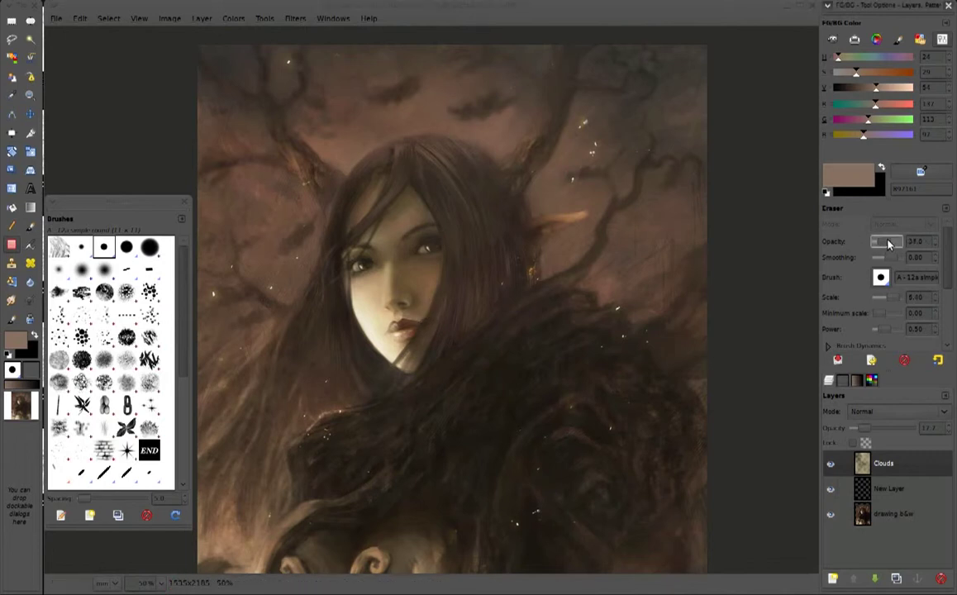
pyautogui.click(361, 254)
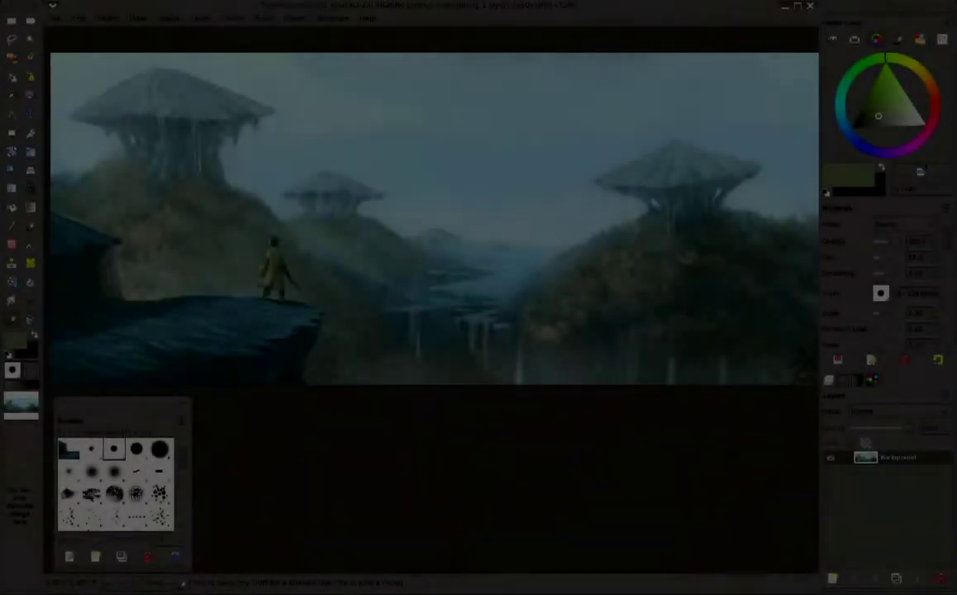
# Apply Enhance > Sharpen to the misty environment painting at sharpness 43.
pyautogui.scroll(1, 596, 358)
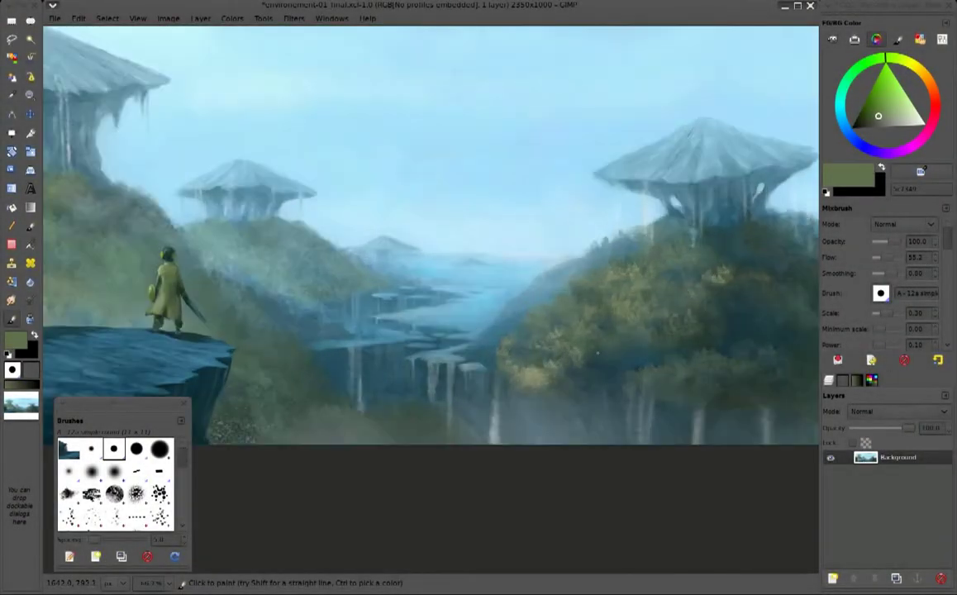
pyautogui.scroll(1, 597, 354)
pyautogui.scroll(2, 579, 203)
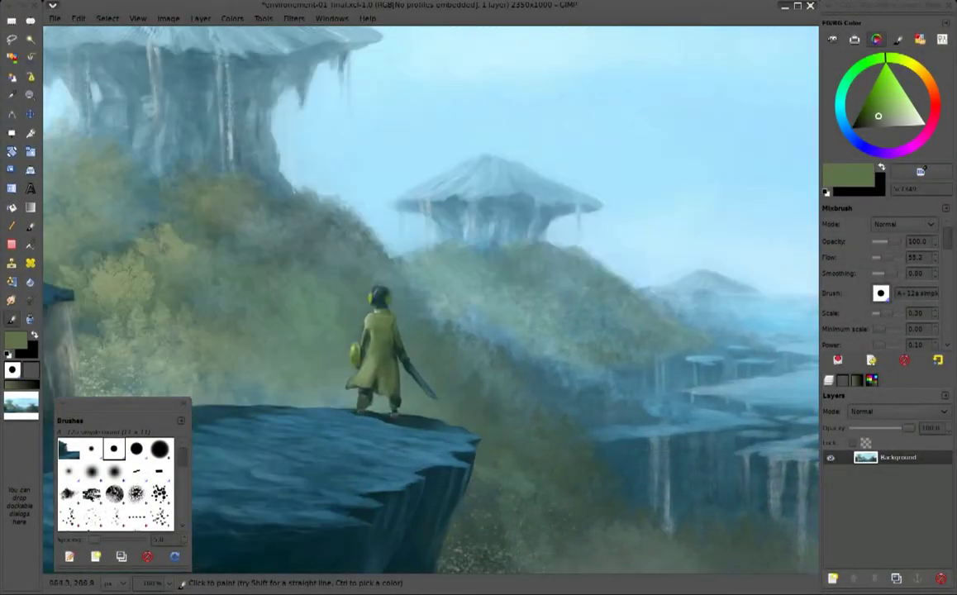
pyautogui.click(293, 19)
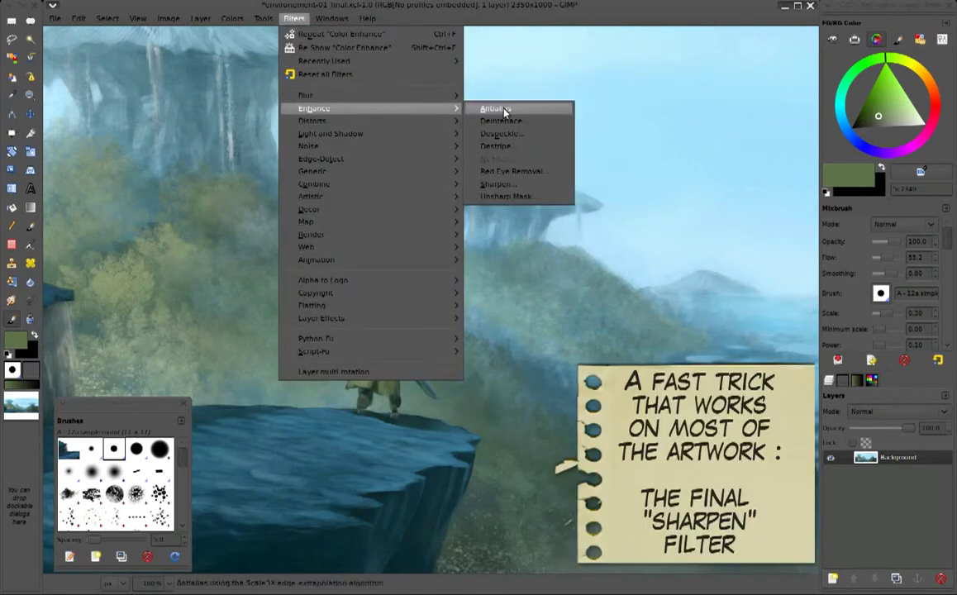
pyautogui.click(496, 183)
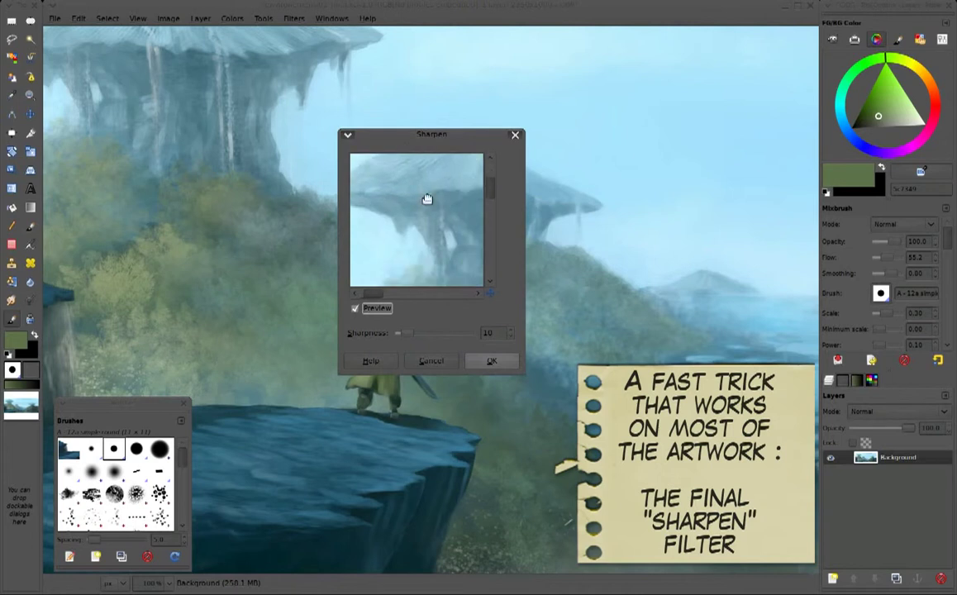
pyautogui.moveTo(455, 223); pyautogui.dragTo(357, 262)
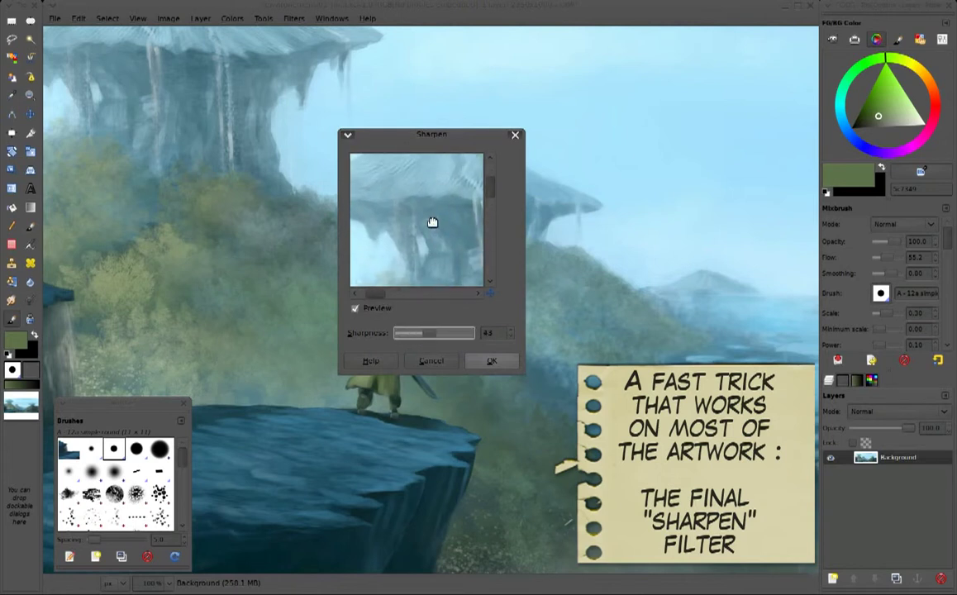
pyautogui.press('Return')
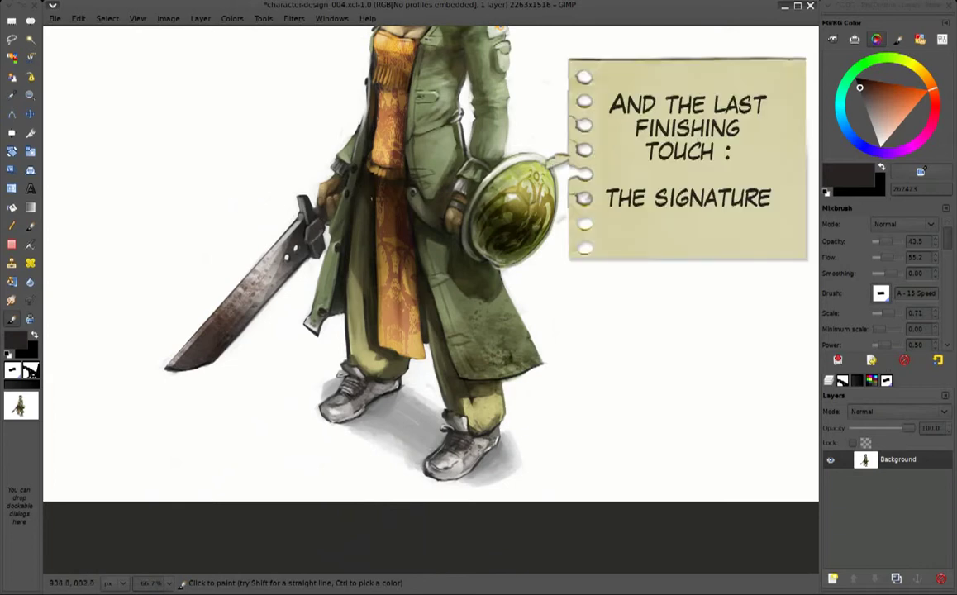
# Add a new transparent layer to the character design.
pyautogui.scroll(-2, 532, 390)
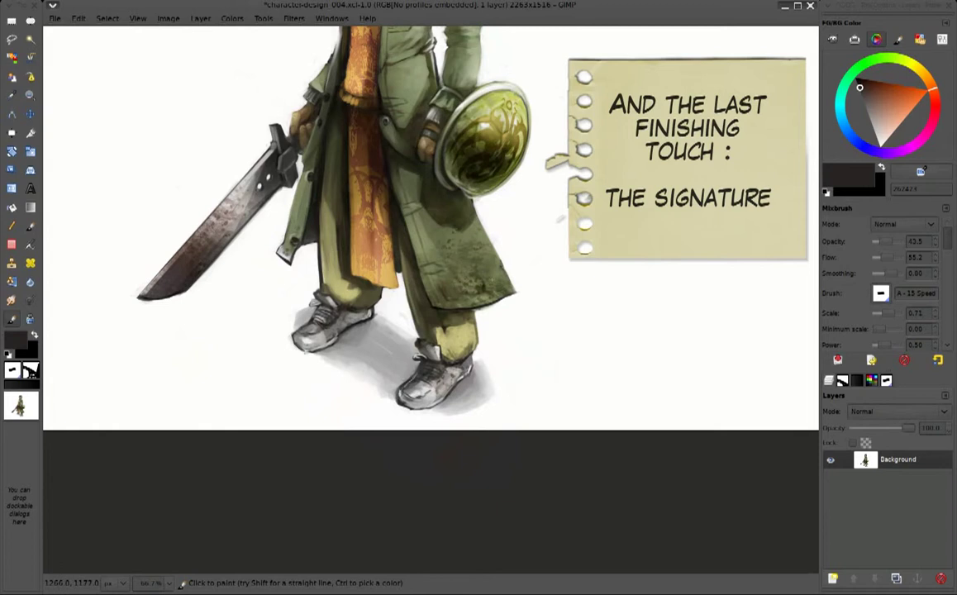
pyautogui.scroll(1, 490, 273)
pyautogui.press('x')
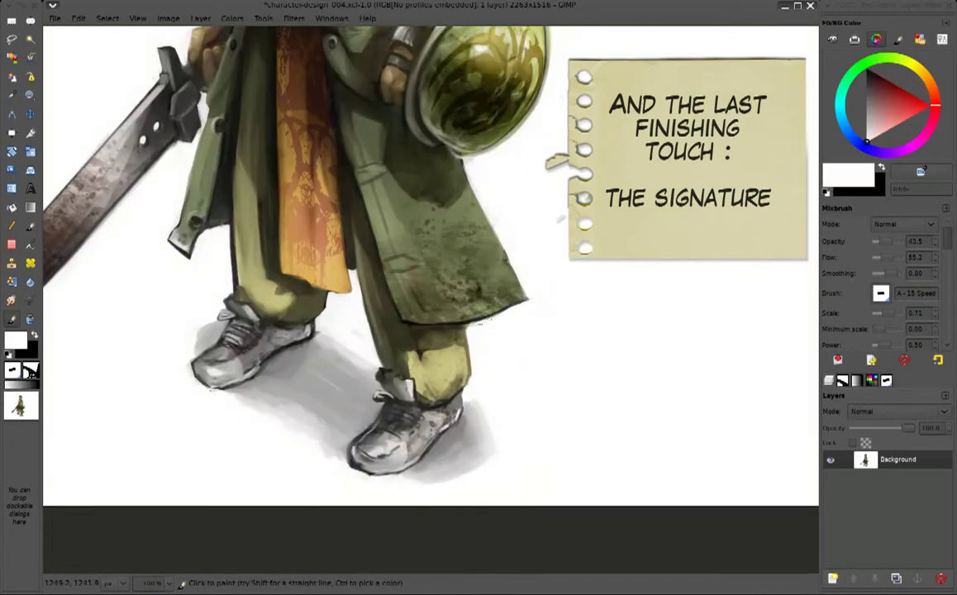
pyautogui.click(834, 578)
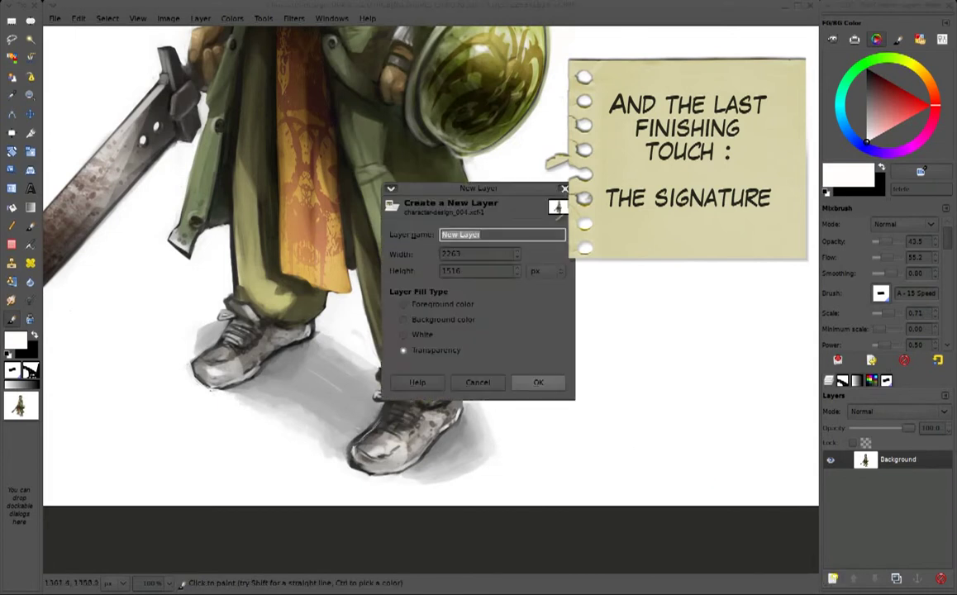
pyautogui.click(538, 383)
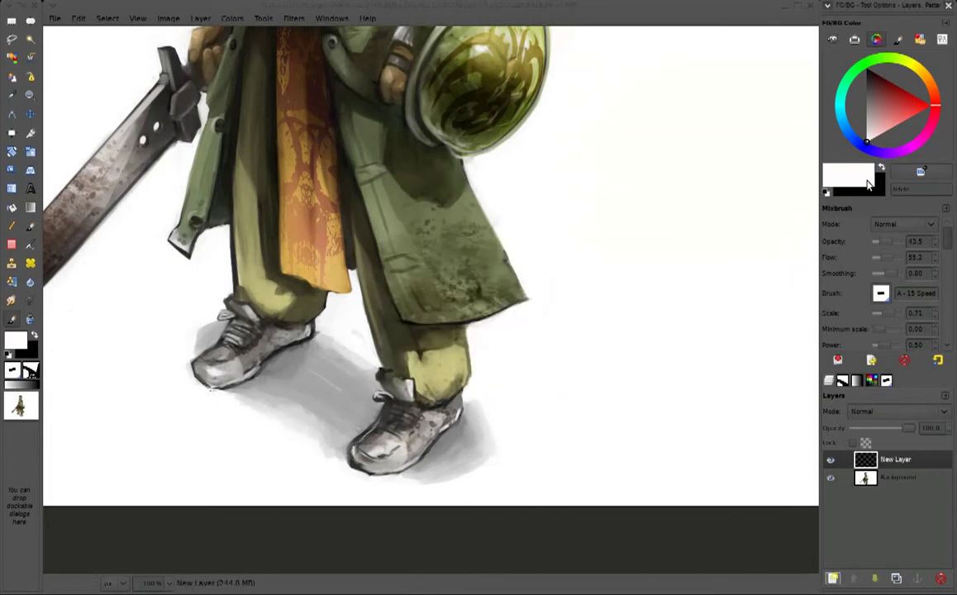
# With a basic brush preset in near-black, sign right of the character's feet.
pyautogui.click(837, 361)
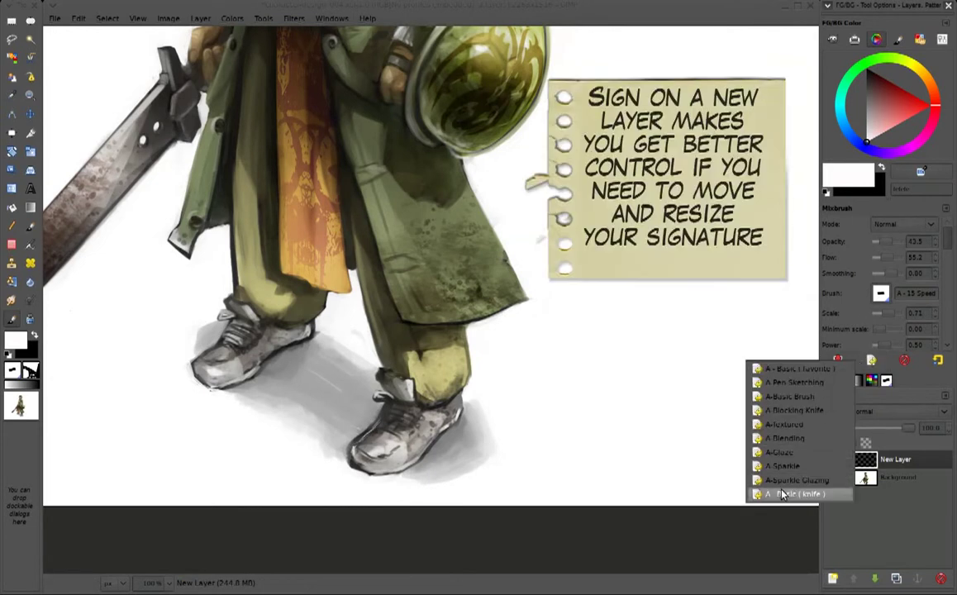
pyautogui.click(785, 383)
pyautogui.keyDown('ctrl'); pyautogui.click(768, 159); pyautogui.keyUp('ctrl')
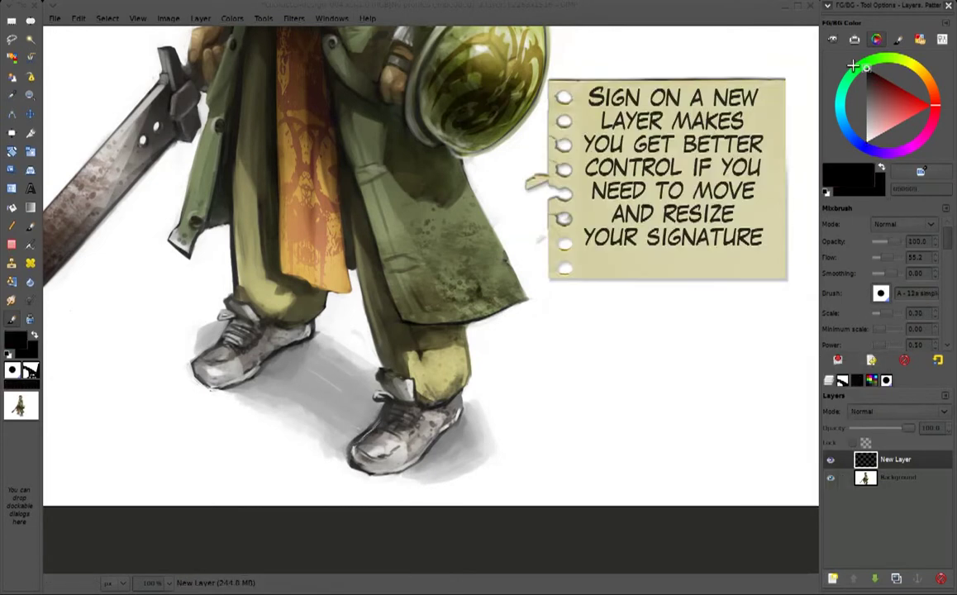
pyautogui.moveTo(501, 378); pyautogui.dragTo(495, 392)
pyautogui.moveTo(512, 377); pyautogui.dragTo(508, 395)
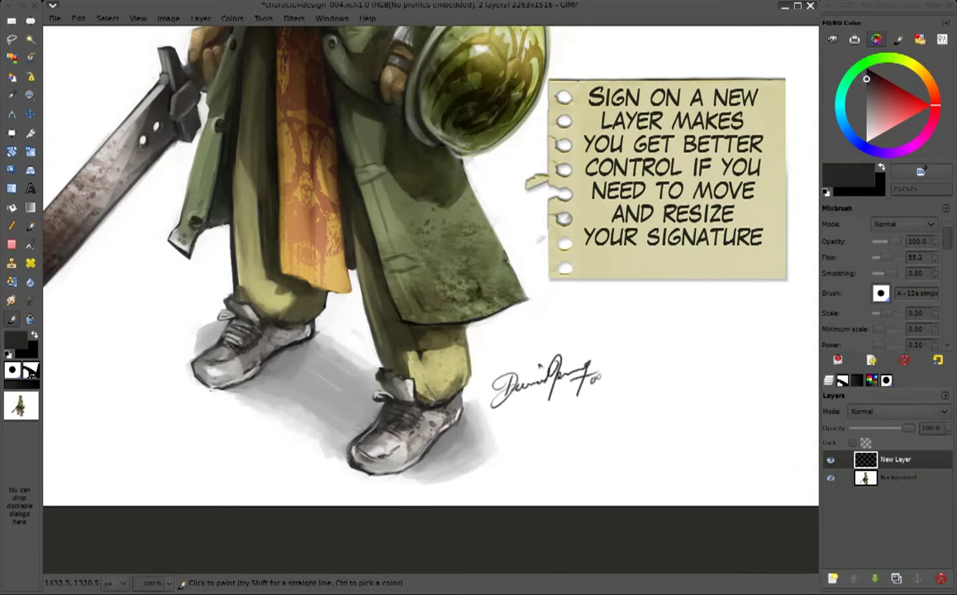
pyautogui.hotkey('shift', 'ctrl', 'j')
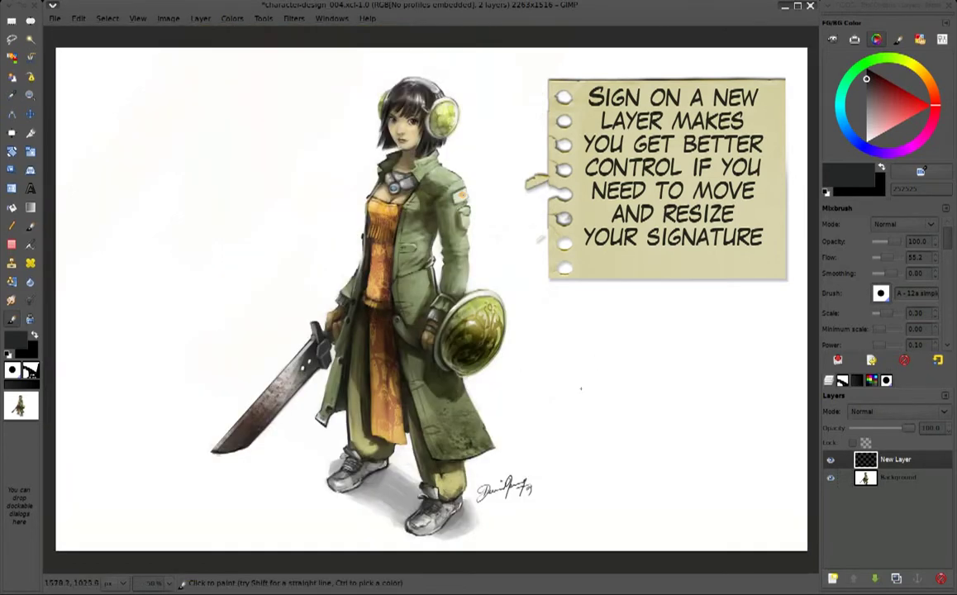
# Autocrop the signature layer and scale it down to about 96×49 pixels.
pyautogui.hotkey('shift', 't')
pyautogui.click(583, 391)
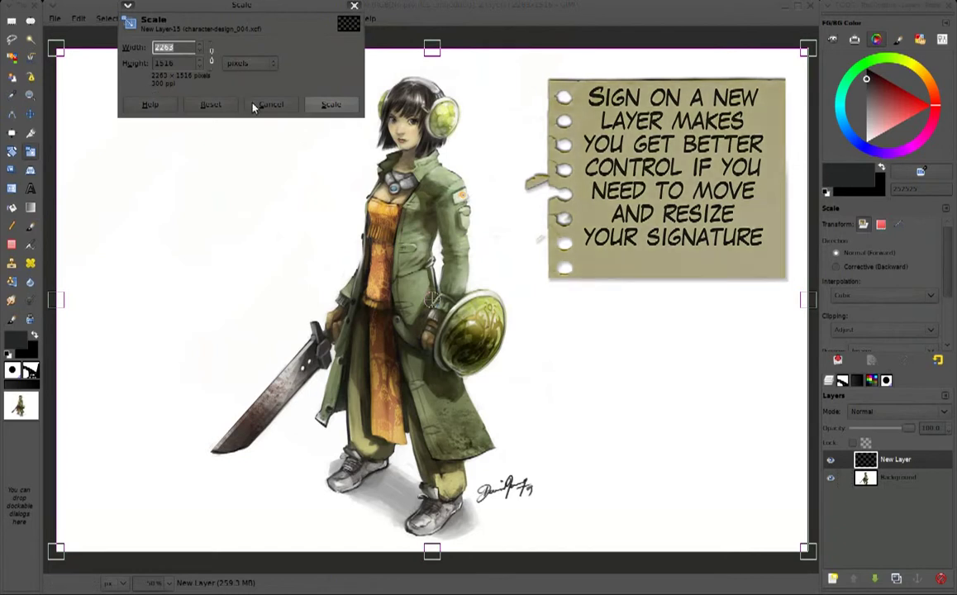
pyautogui.click(271, 104)
pyautogui.click(201, 19)
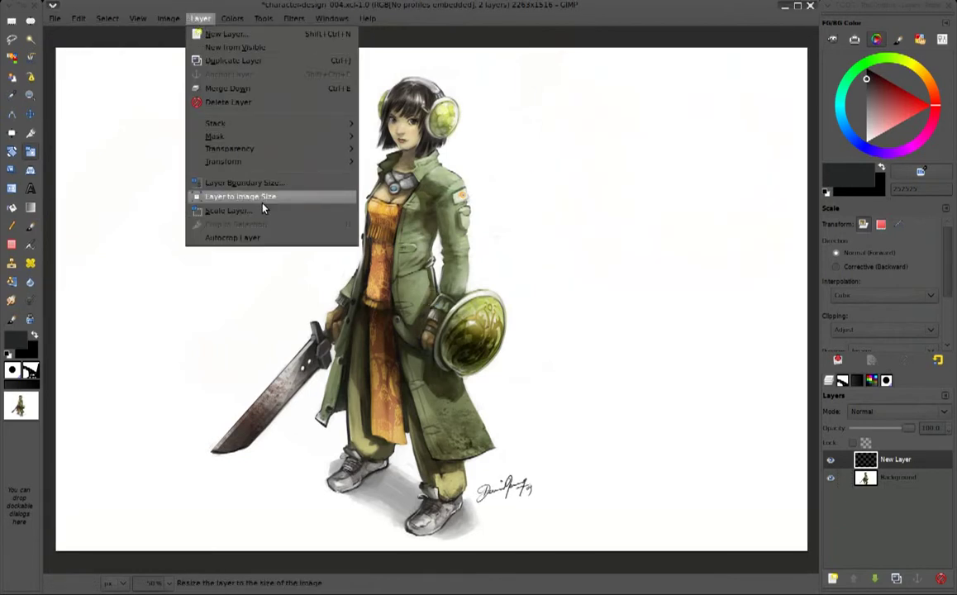
pyautogui.click(262, 238)
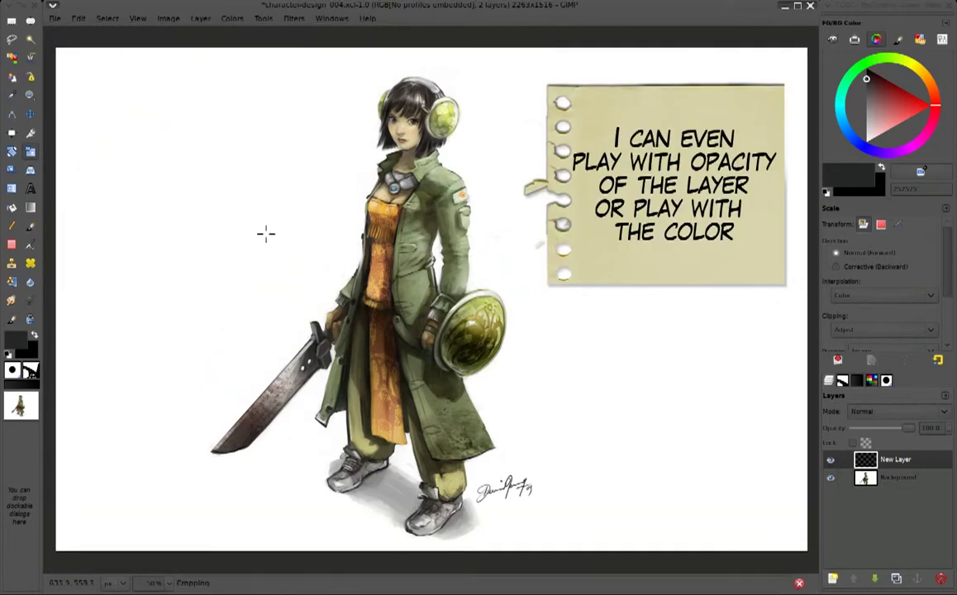
pyautogui.click(240, 216)
pyautogui.moveTo(481, 441)
pyautogui.mouseDown()
pyautogui.moveTo(458, 447)
pyautogui.moveTo(449, 432)
pyautogui.mouseUp()
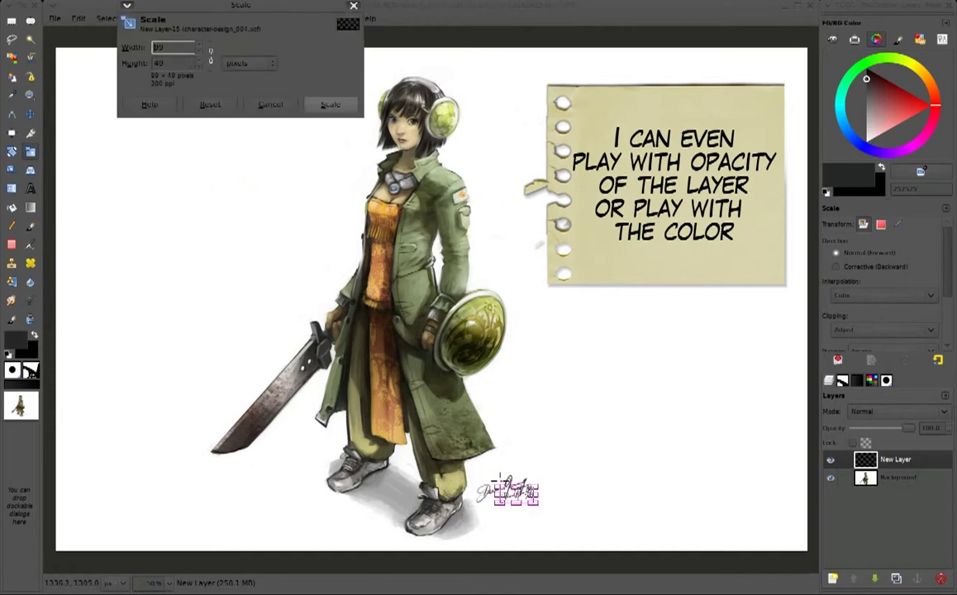
pyautogui.click(330, 104)
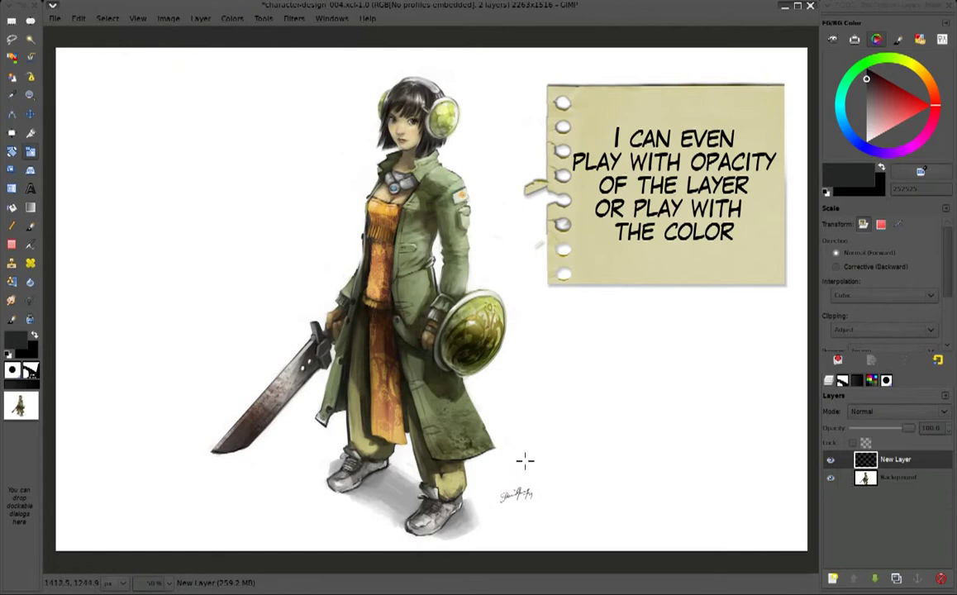
# Move the signature beside the feet and fade its layer to about 58% opacity.
pyautogui.press('m')
pyautogui.moveTo(524, 486); pyautogui.dragTo(489, 499)
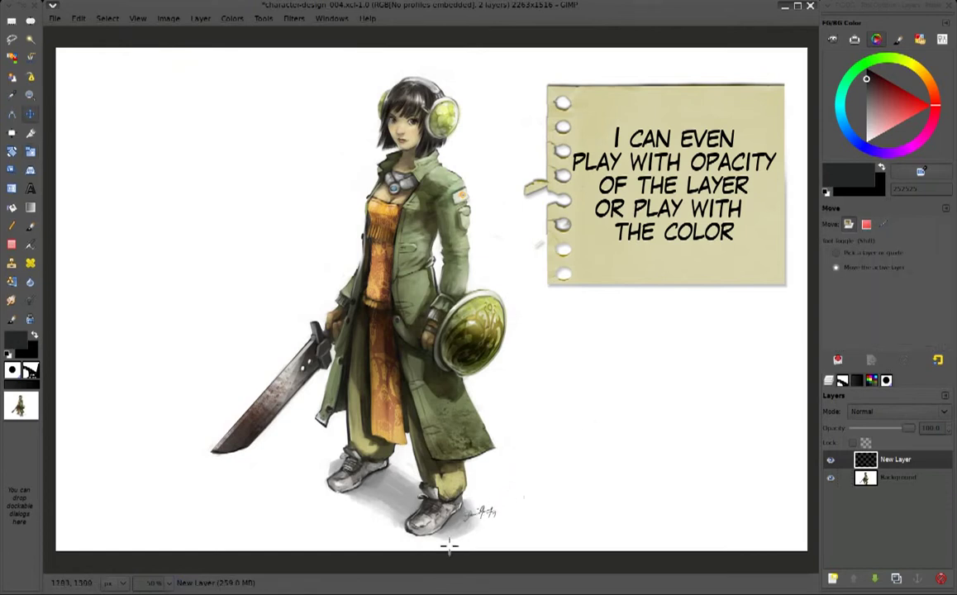
pyautogui.moveTo(423, 463); pyautogui.dragTo(426, 440)
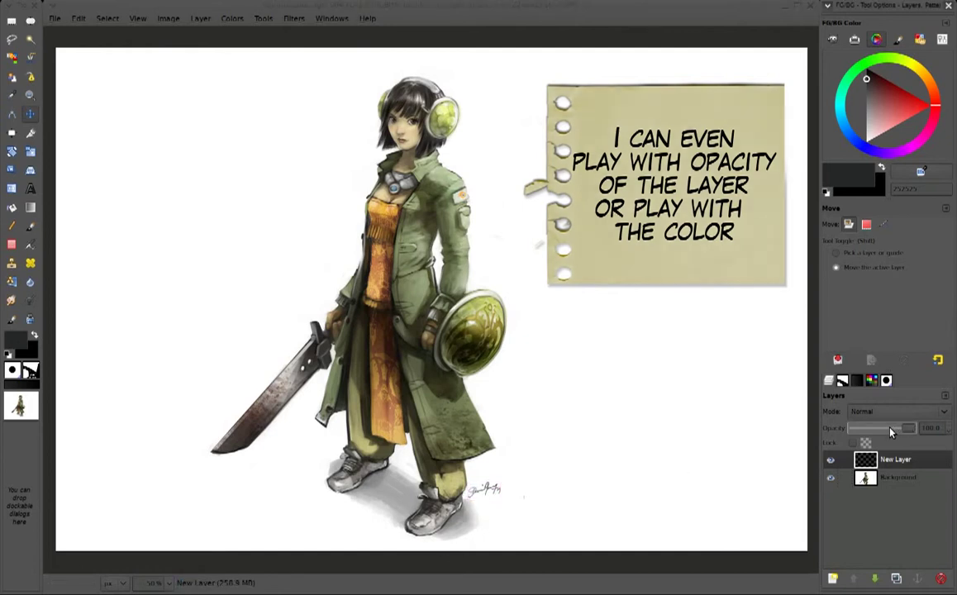
pyautogui.moveTo(907, 427); pyautogui.dragTo(886, 430)
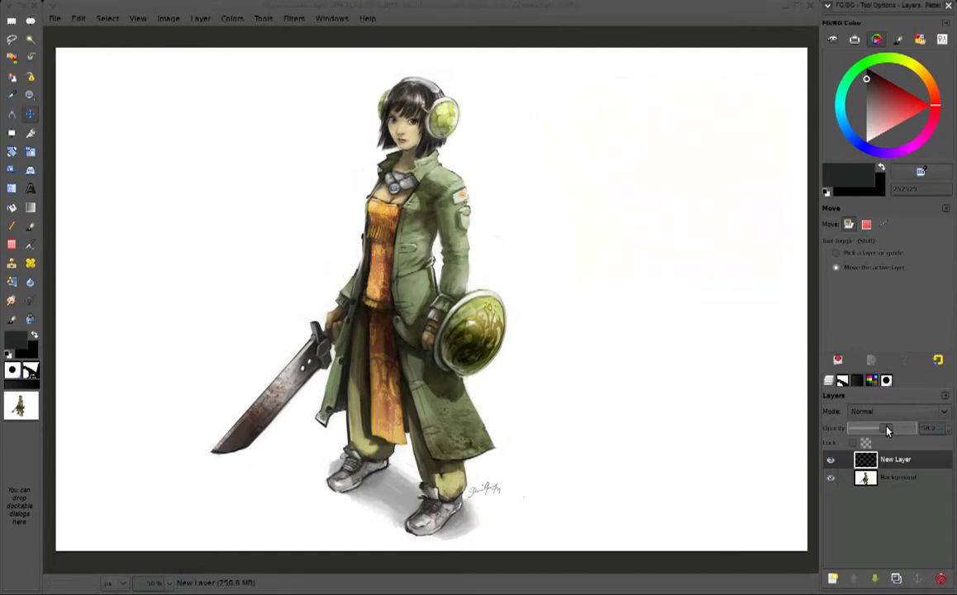